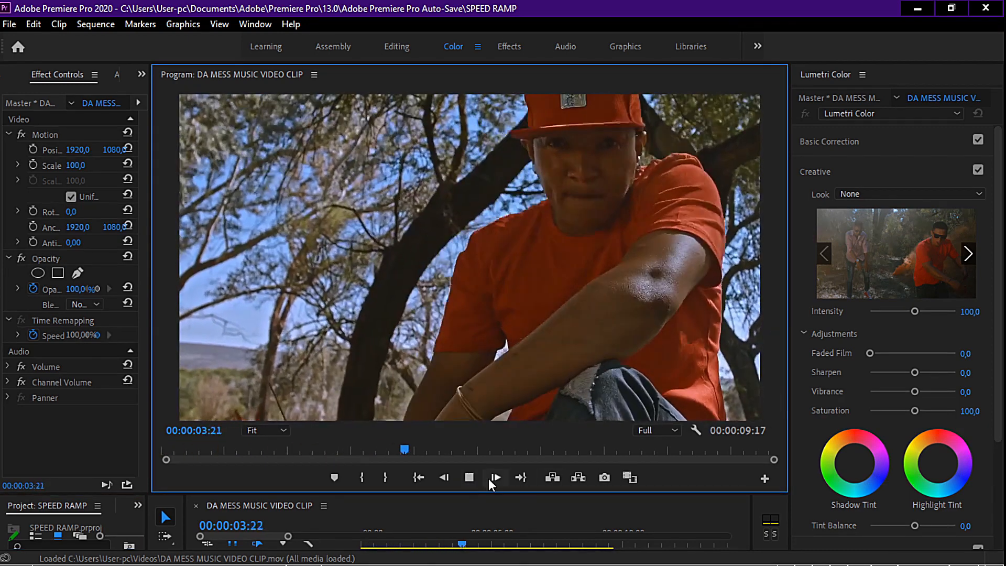
Step: Stop playback, give the timeline more room and return the playhead to the start of the sequence
click(472, 479)
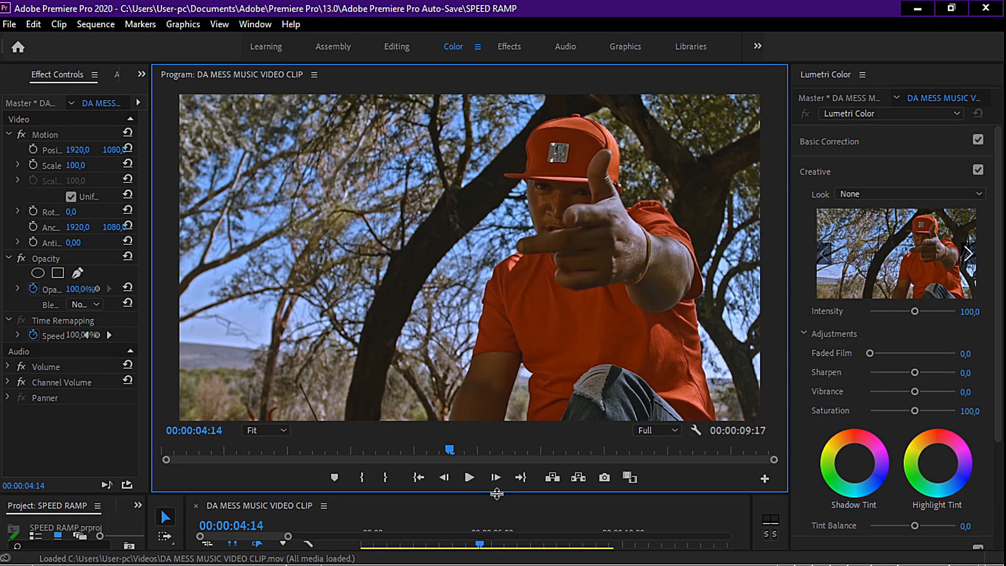
drag(497, 494, 471, 348)
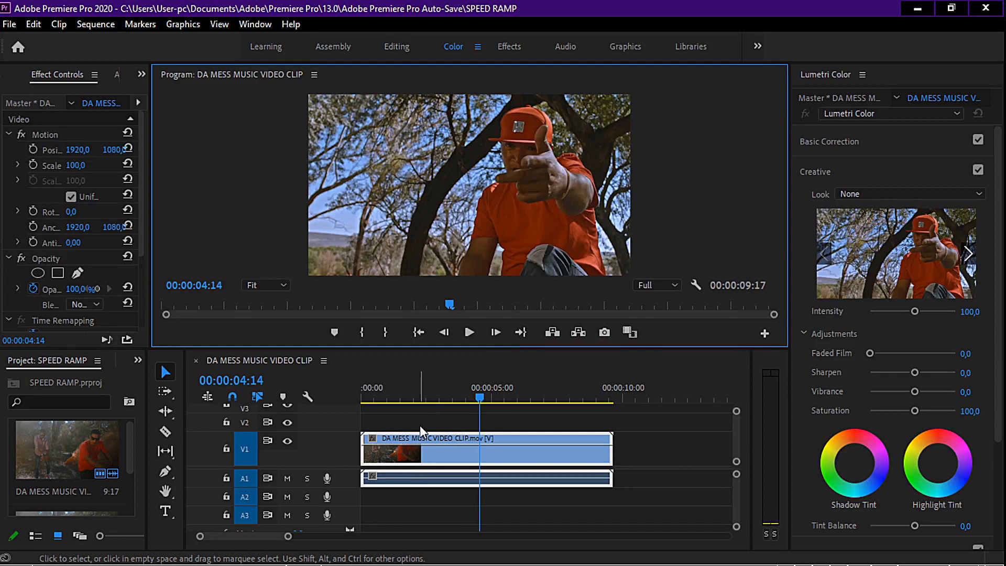
drag(423, 397, 362, 397)
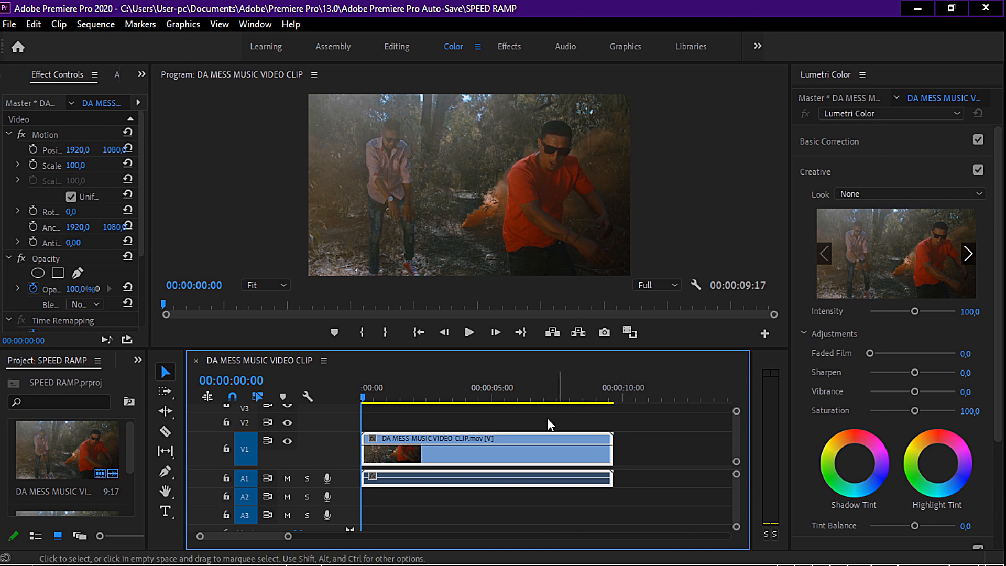
Step: Show the Time Remapping Speed keyframe line on the V1 clip and increase the height of the V1 track
right_click(466, 460)
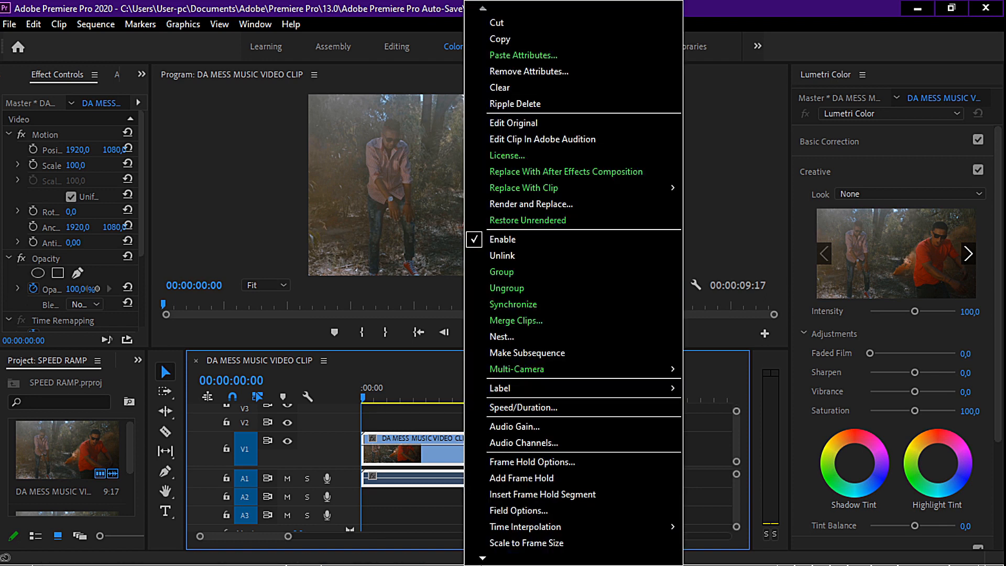
mouse_move(485, 560)
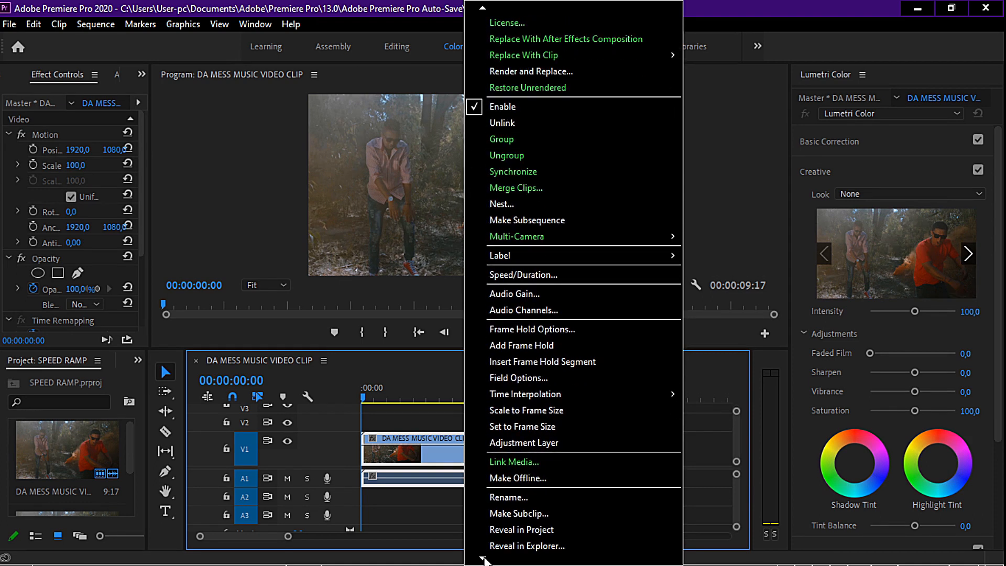
mouse_move(529, 535)
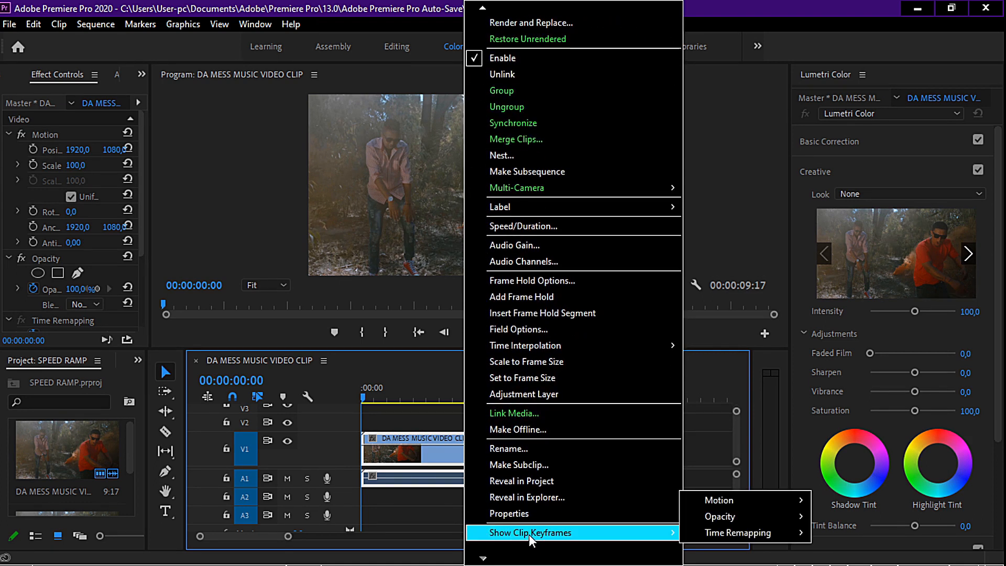
mouse_move(744, 533)
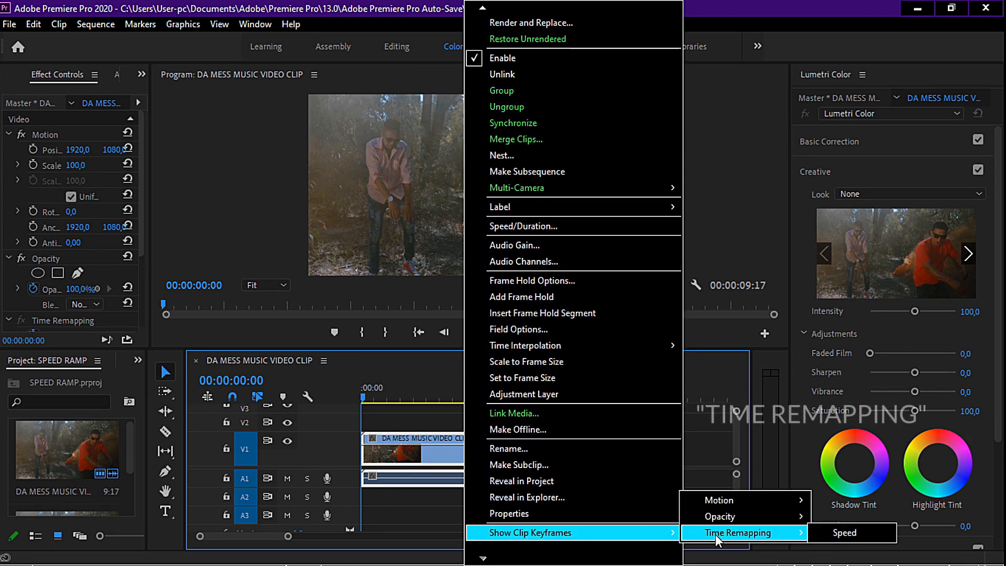
click(836, 533)
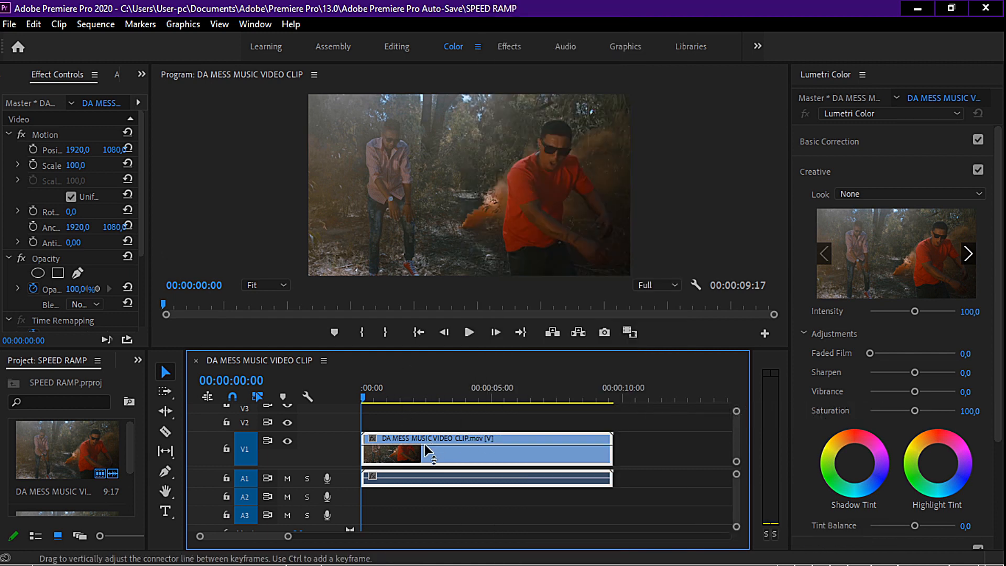
right_click(372, 439)
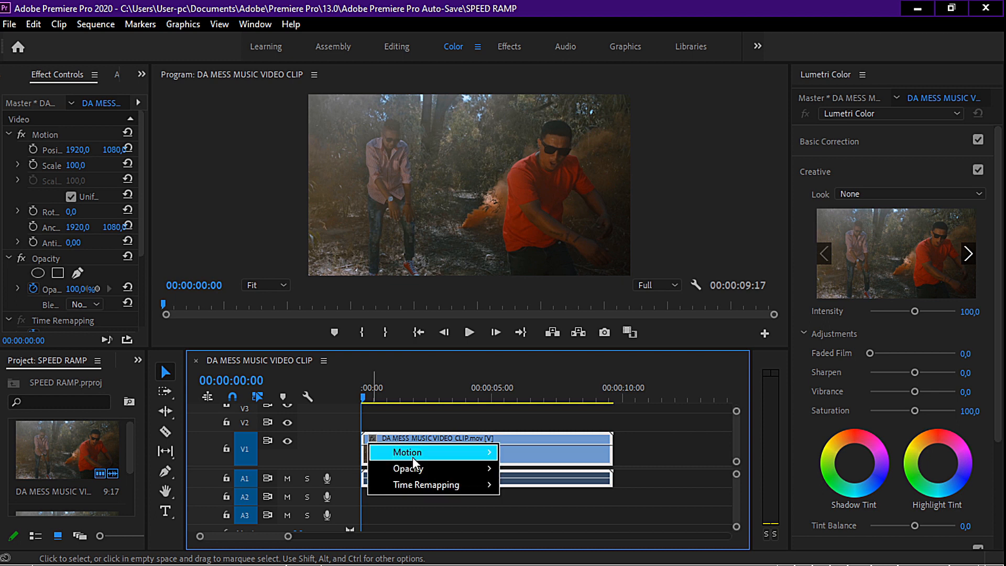
mouse_move(451, 492)
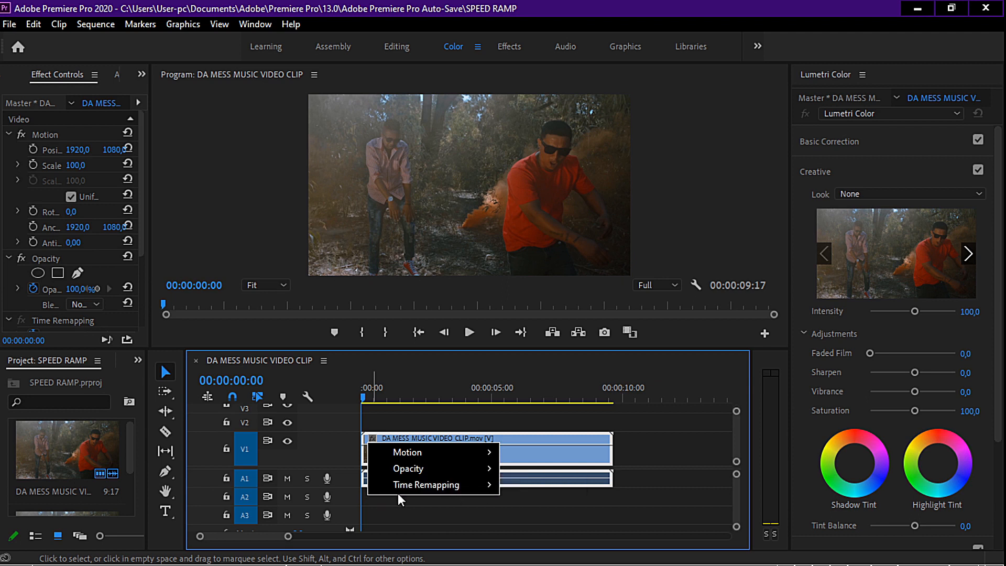
mouse_move(402, 487)
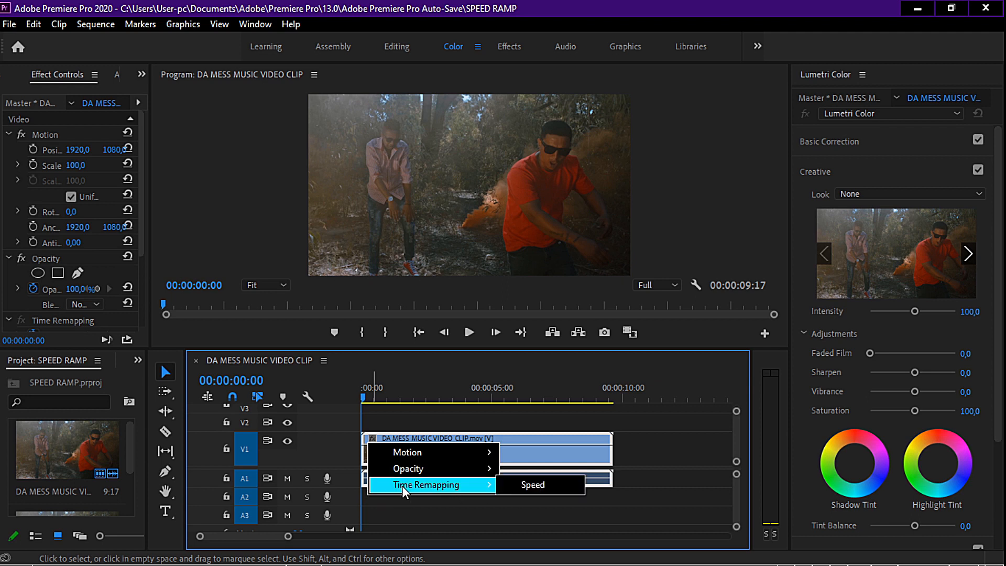
click(527, 486)
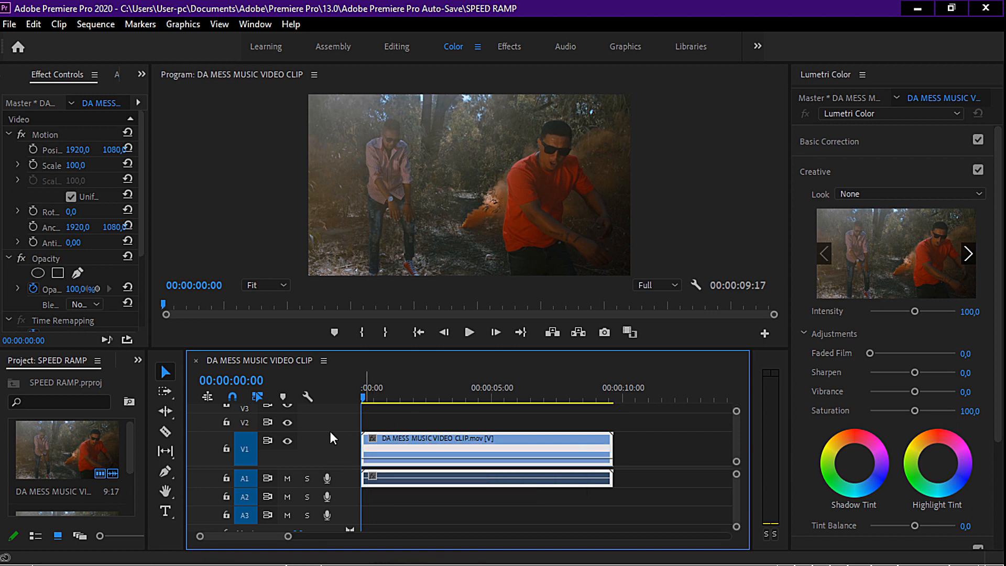
drag(331, 413, 331, 412)
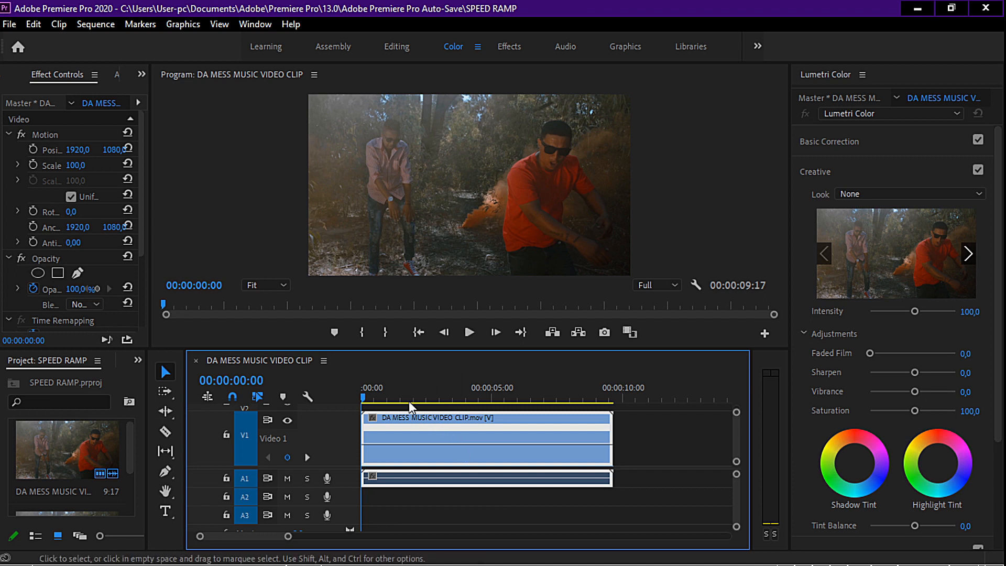
Step: Add a speed keyframe to the V1 clip at 00:00:02:16, just before the cut to the man under the tree
key(space)
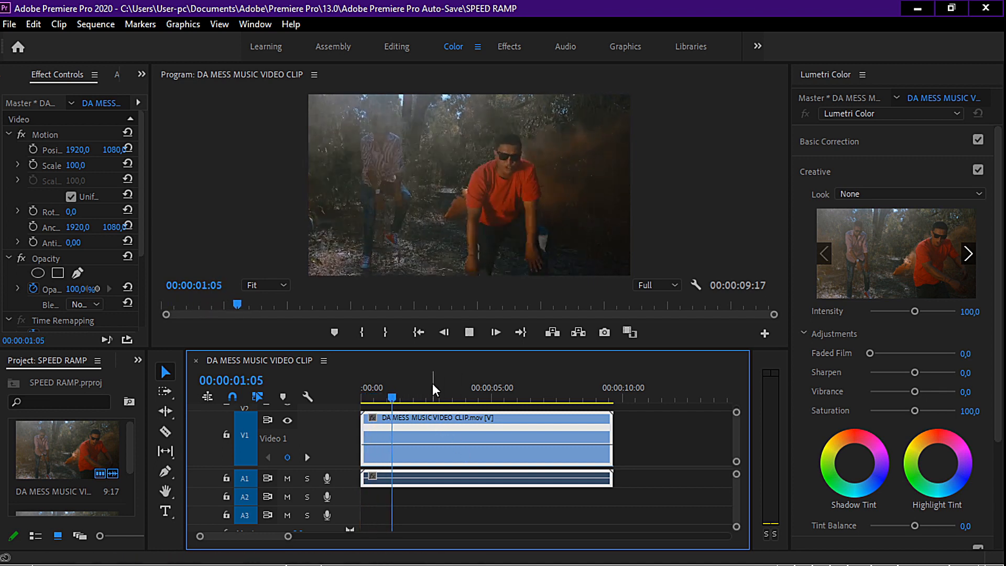
key(space)
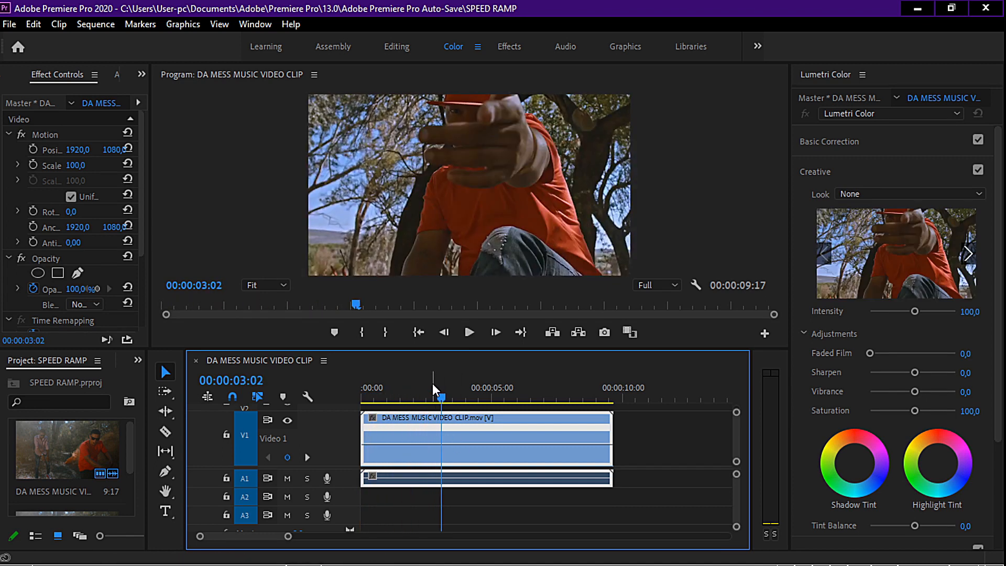
key(Left)
key(Left)
key(Left)
key(Left)
key(Left)
key(Left)
key(Left)
key(Left)
key(Left)
key(Left)
key(Left)
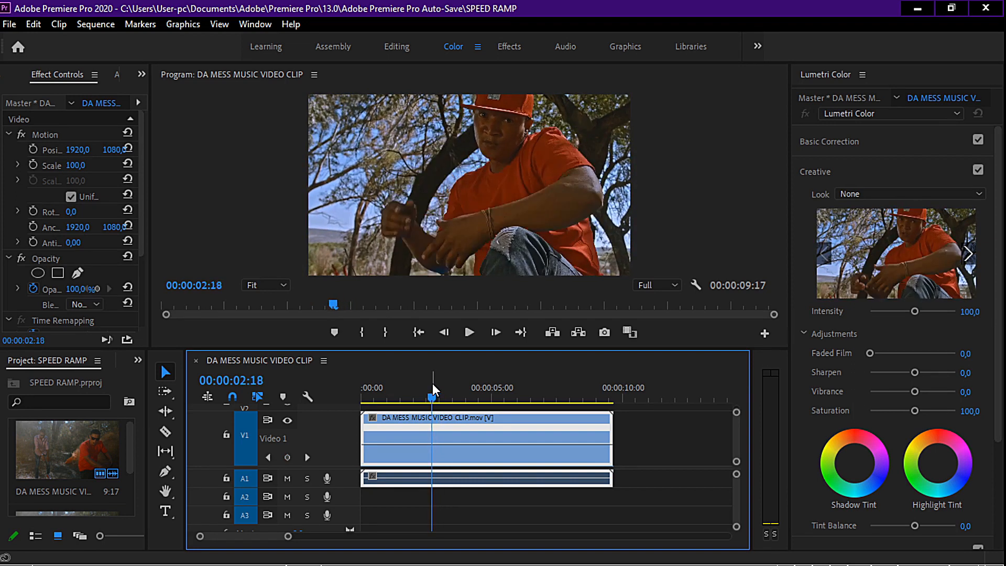
key(Left)
key(Right)
key(Right)
key(Right)
key(Left)
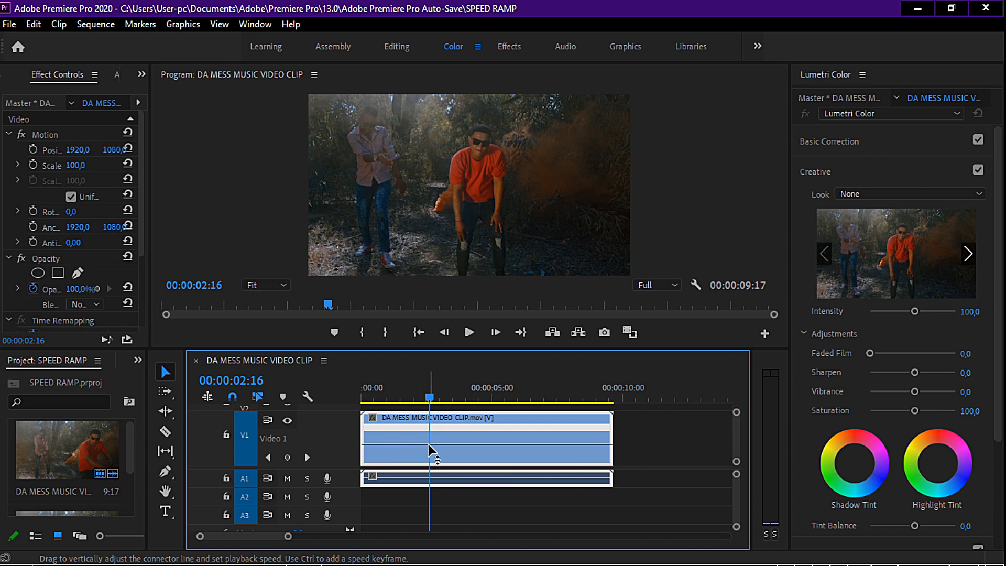
mouse_move(429, 445)
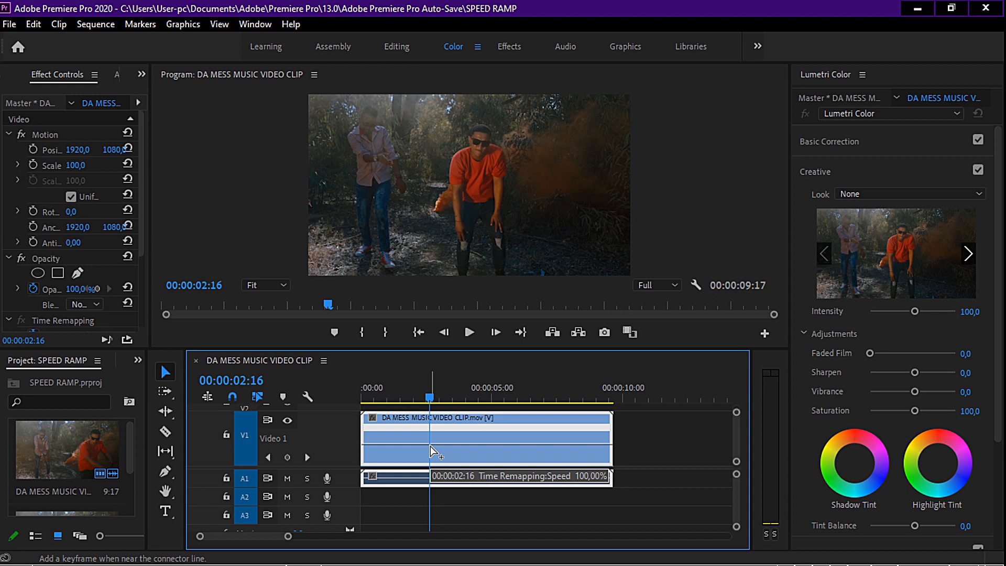
ctrl+click(430, 445)
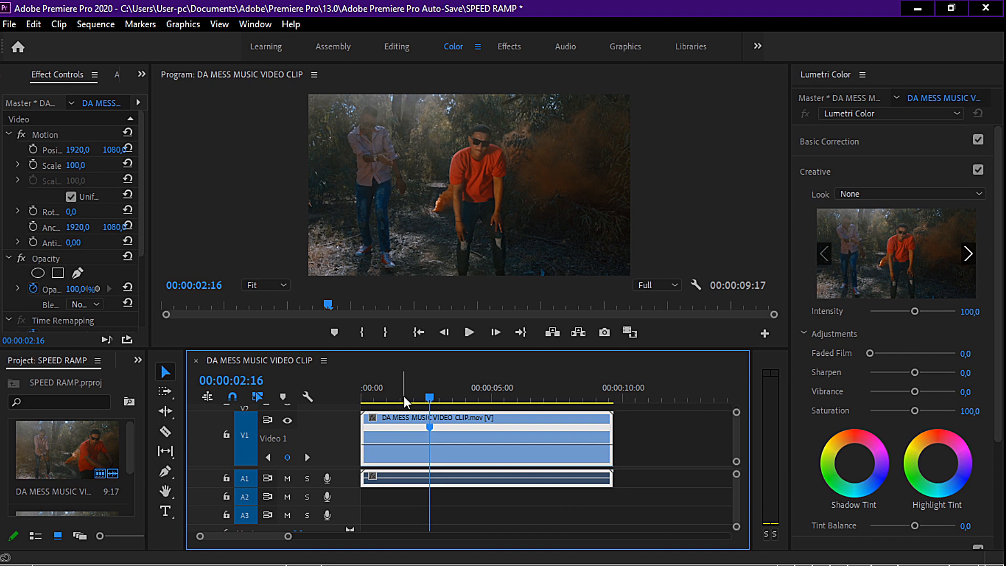
Step: Add a second speed keyframe to the V1 clip at 00:00:01:17, ahead of the existing one
drag(429, 398, 408, 399)
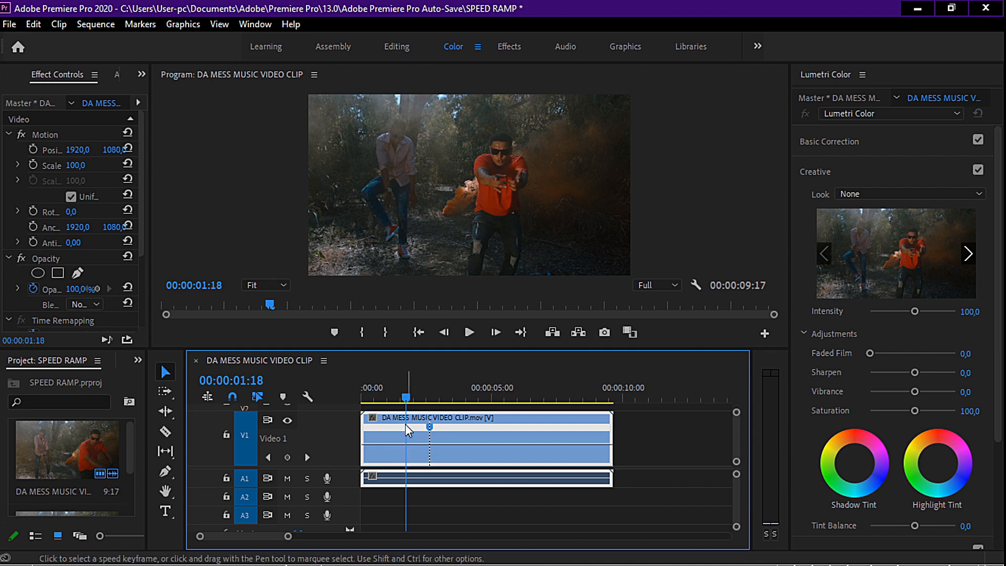
drag(407, 400, 404, 401)
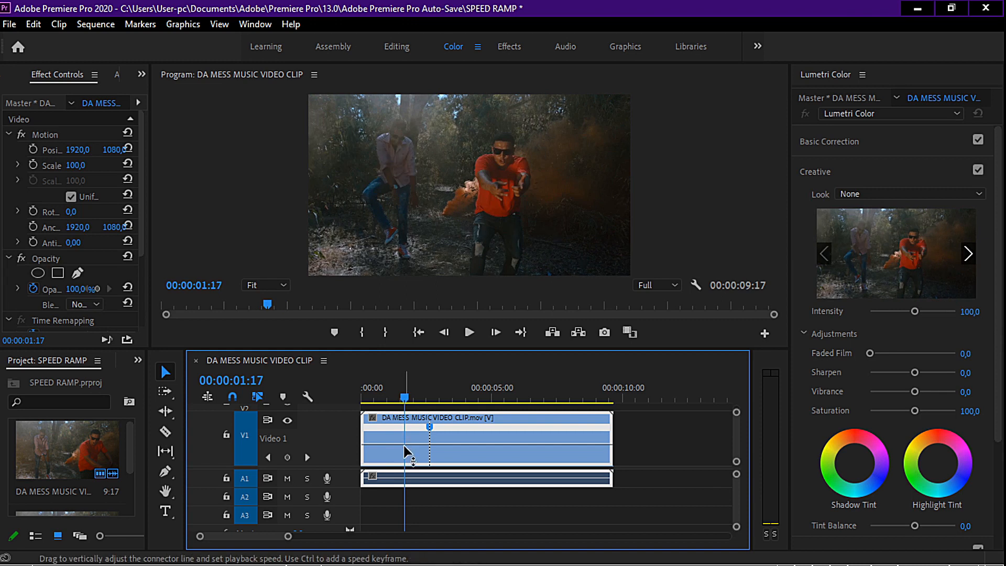
mouse_move(404, 446)
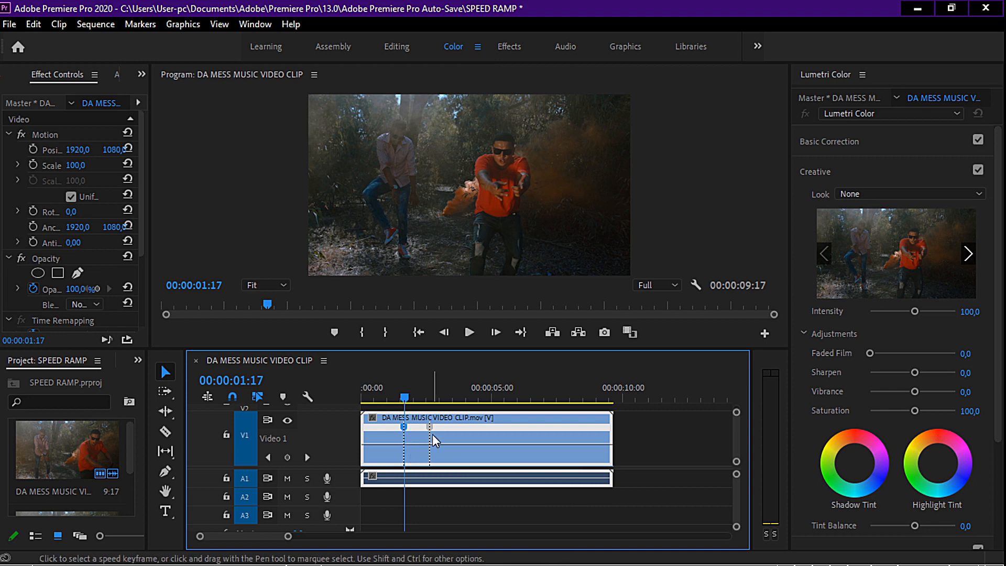
Step: Enlarge the timeline and V1 track, and raise the clip speed between the two keyframes to about 500%
drag(443, 347, 443, 241)
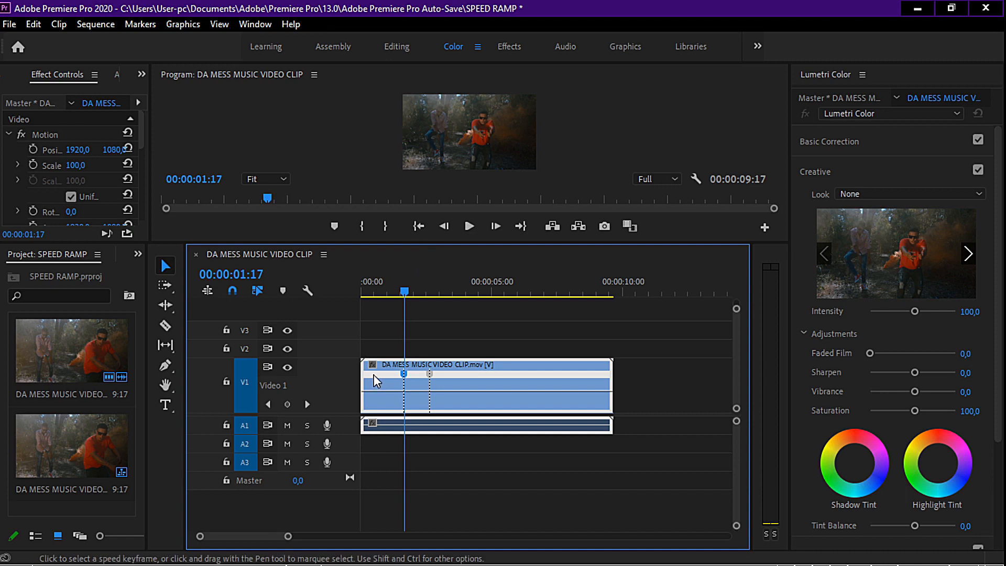
drag(347, 358, 342, 315)
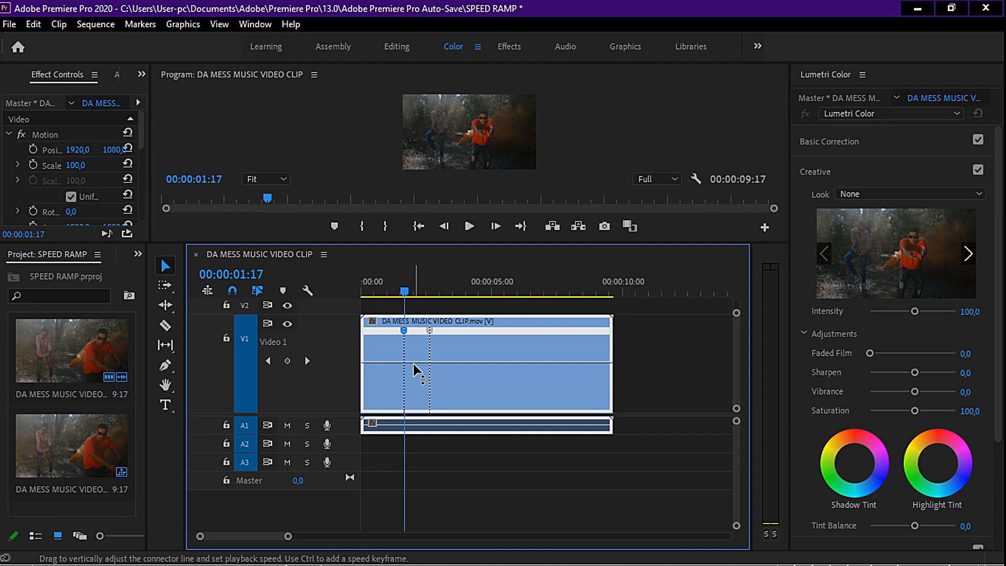
drag(416, 362, 407, 316)
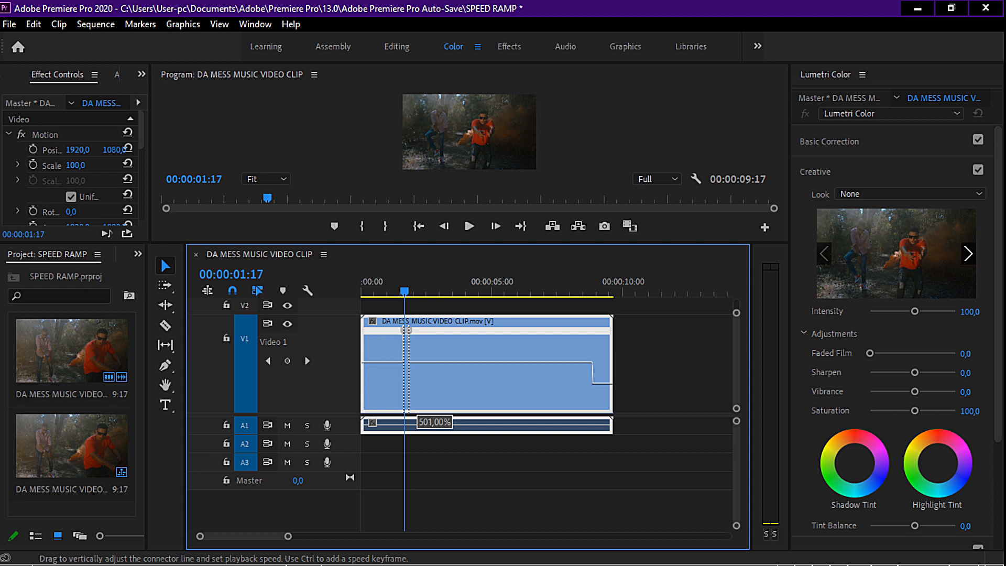
drag(407, 317, 407, 314)
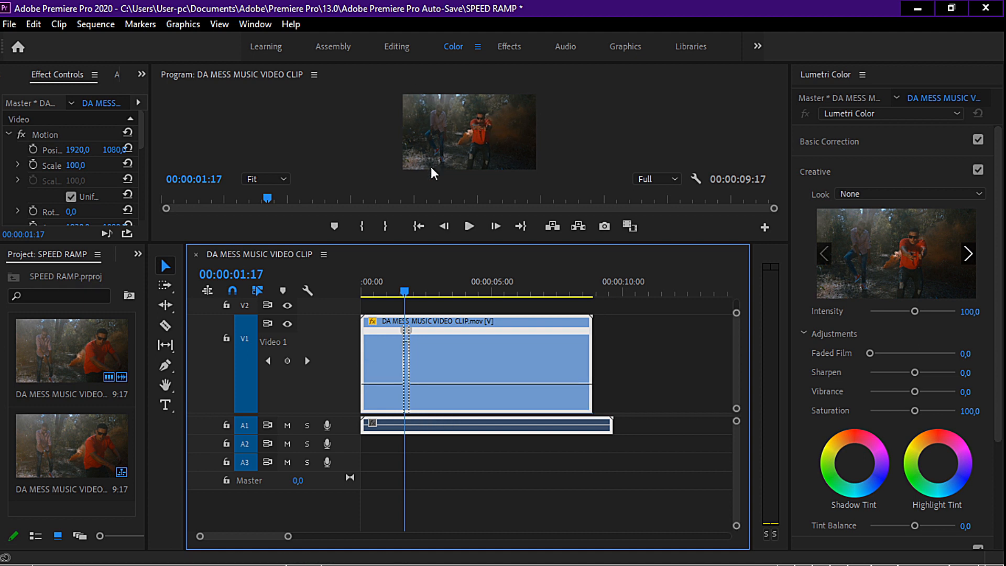
Step: Play back the sped-up section and the following cut from about 00:00:01:00 in an enlarged program preview
click(387, 286)
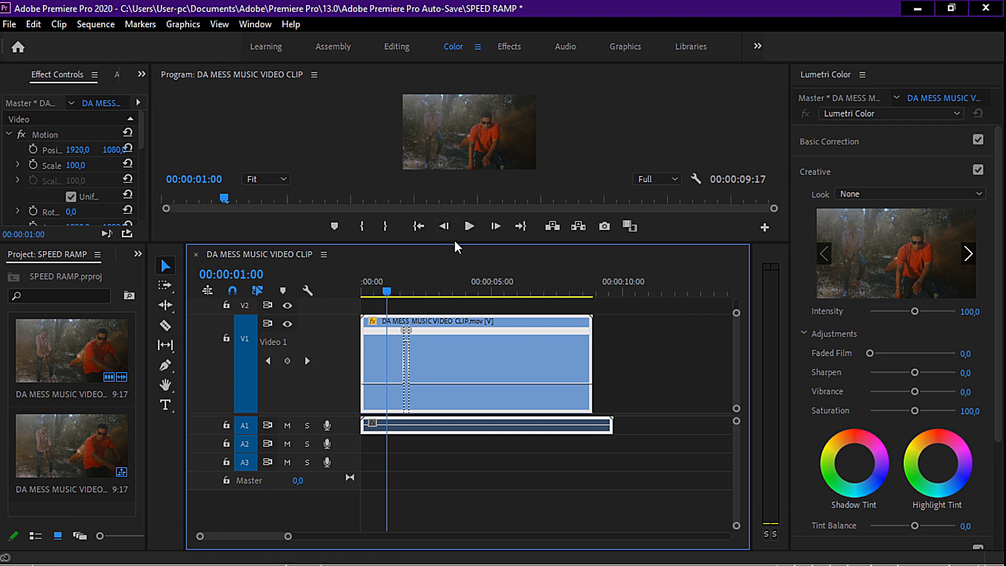
drag(454, 244, 454, 488)
key(space)
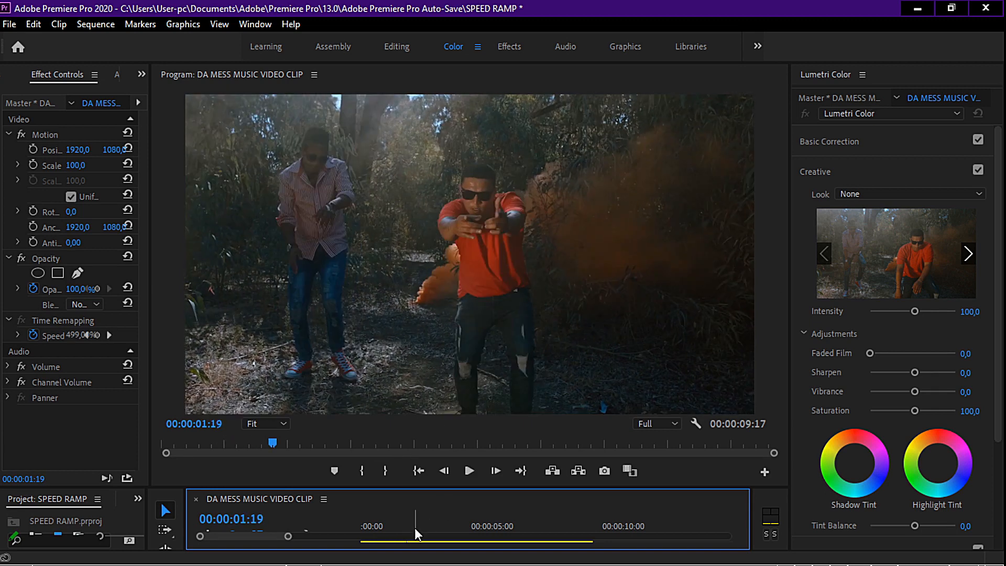
click(242, 444)
key(space)
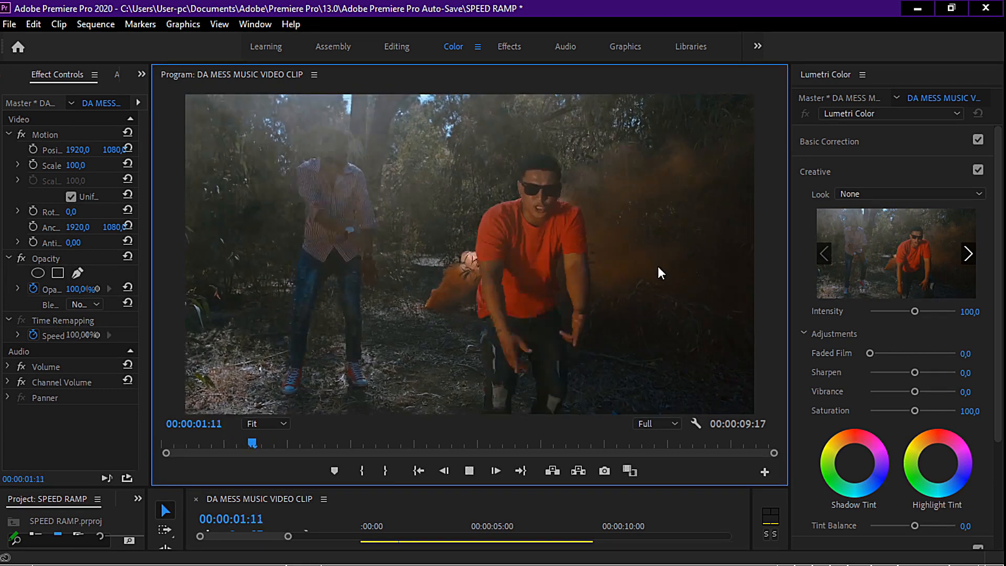
click(252, 445)
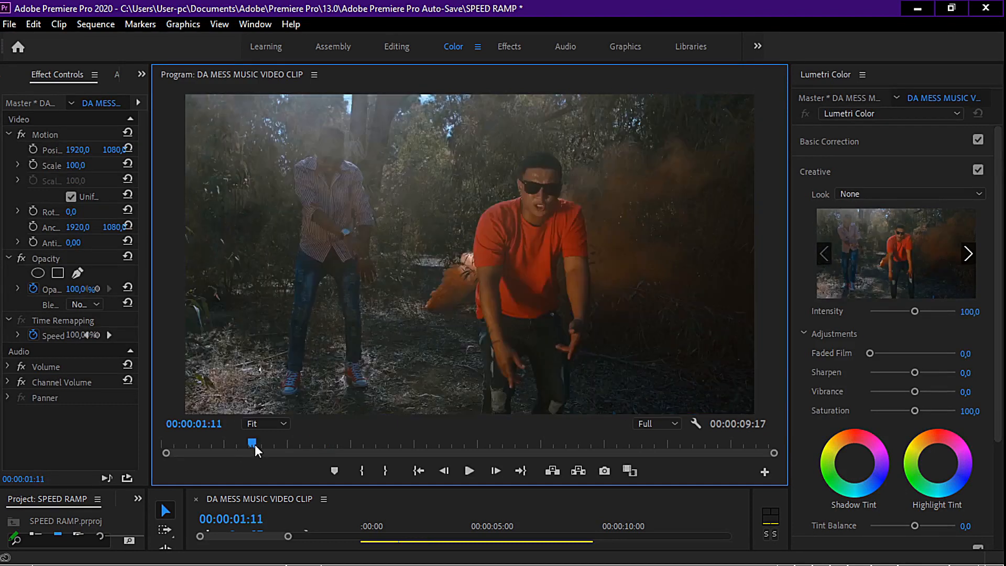
key(space)
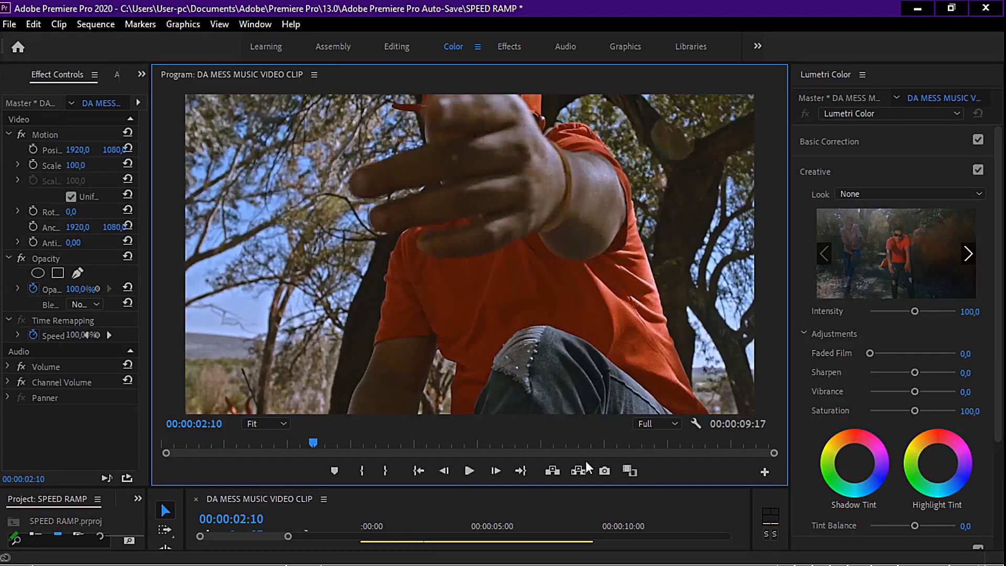
Step: Zoom the timeline in on the sped-up section and split its first speed keyframe to create a short speed transition
drag(526, 487, 524, 249)
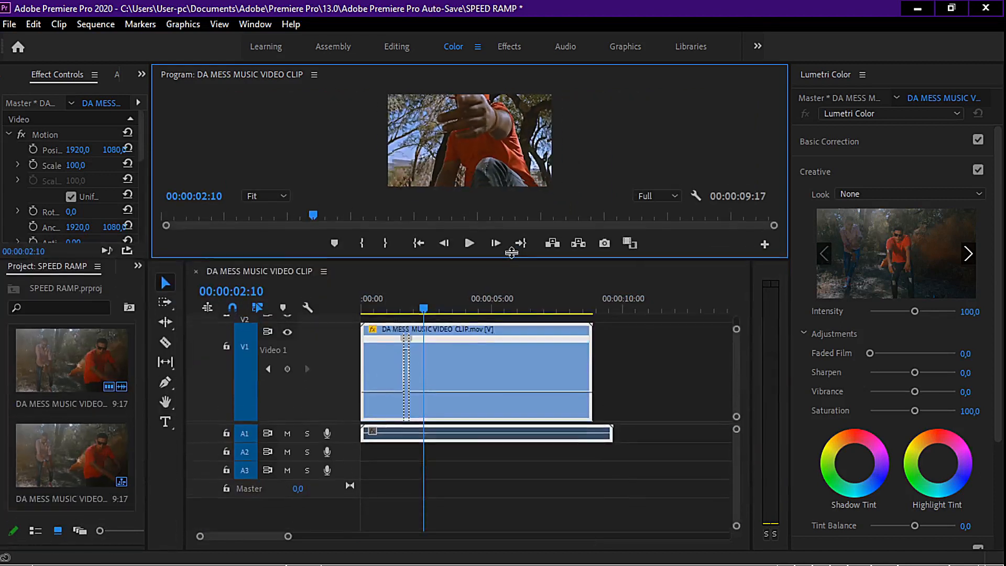
drag(288, 539, 260, 545)
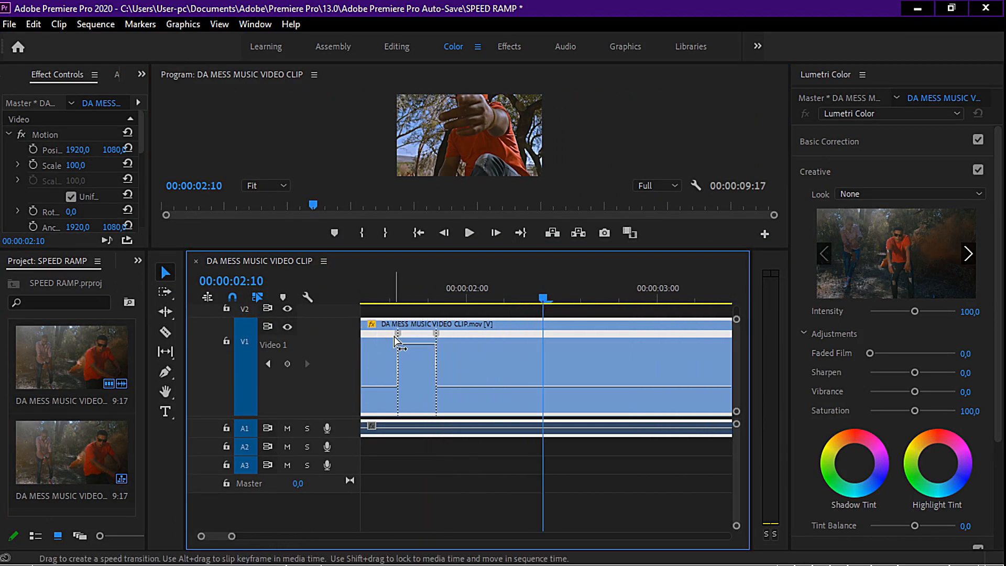
drag(396, 337, 401, 338)
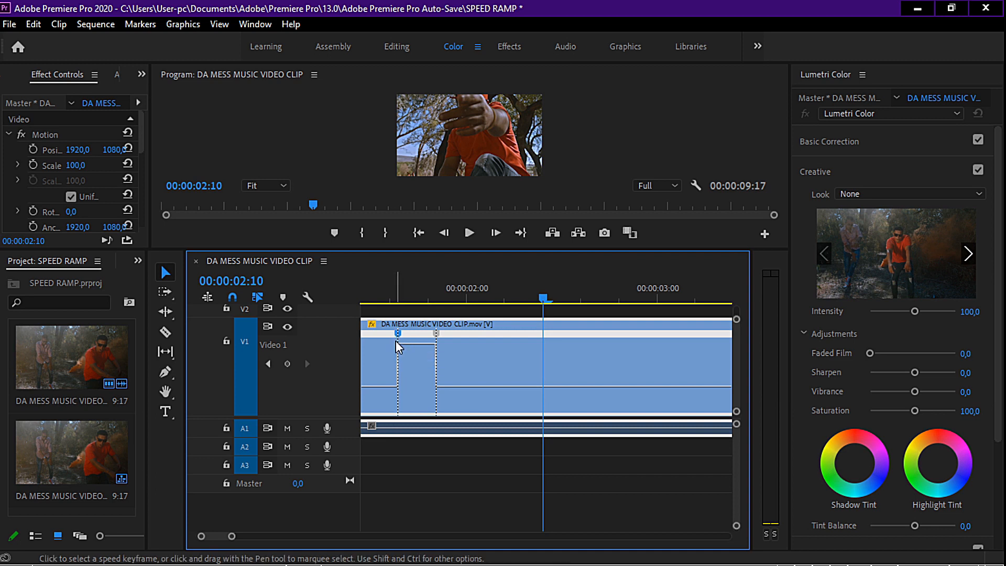
mouse_move(398, 338)
mouse_down()
mouse_move(378, 340)
mouse_move(460, 339)
mouse_move(390, 337)
mouse_up()
Step: Play back the sped-up section from just before 00:00:01:00 through the cut in an enlarged program preview
mouse_move(380, 295)
mouse_down()
mouse_move(357, 300)
mouse_move(382, 292)
mouse_up()
drag(438, 250, 437, 417)
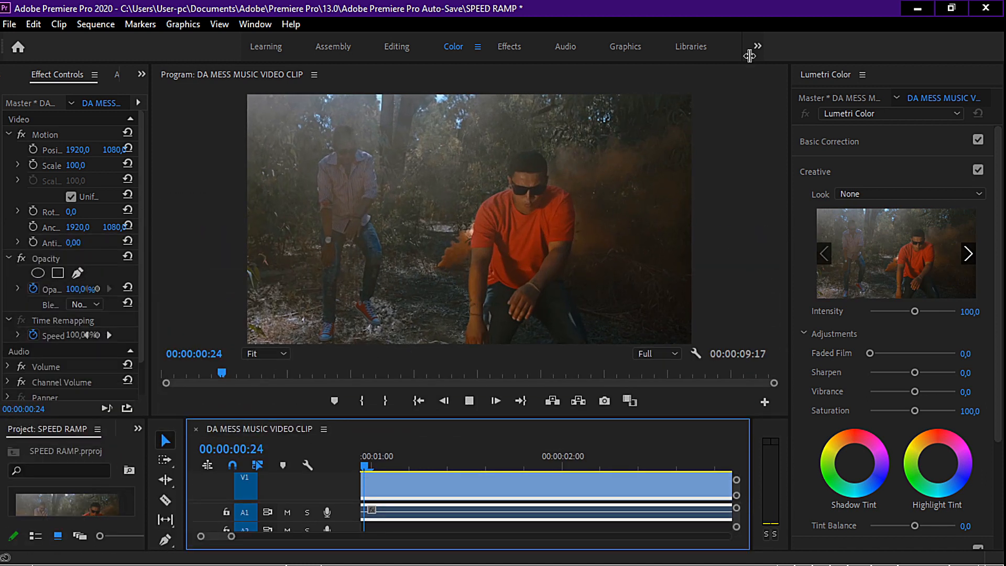
key(space)
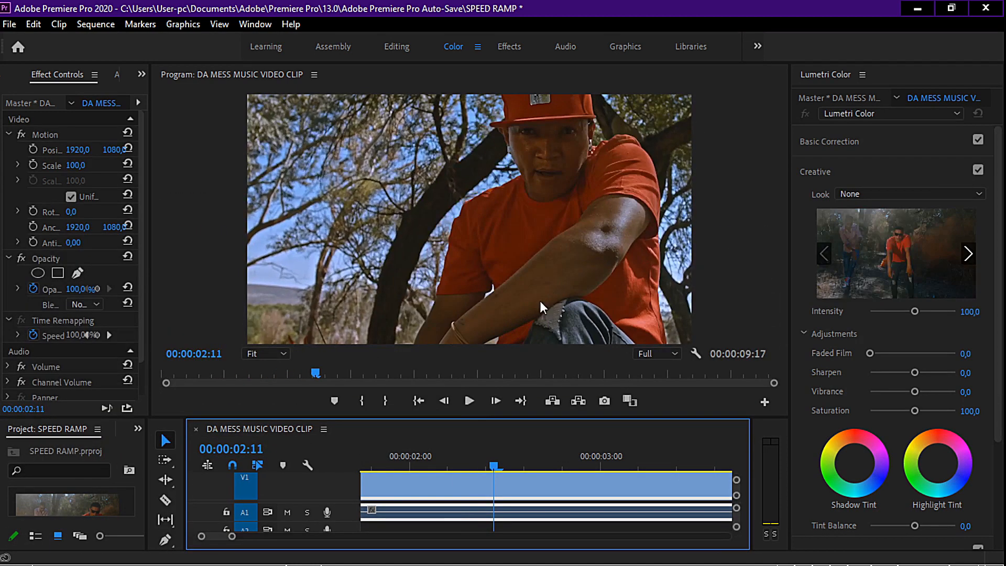
Step: Raise the clip speed between the two split keyframes to about 640% and widen the speed transitions on both sides
drag(480, 418, 475, 209)
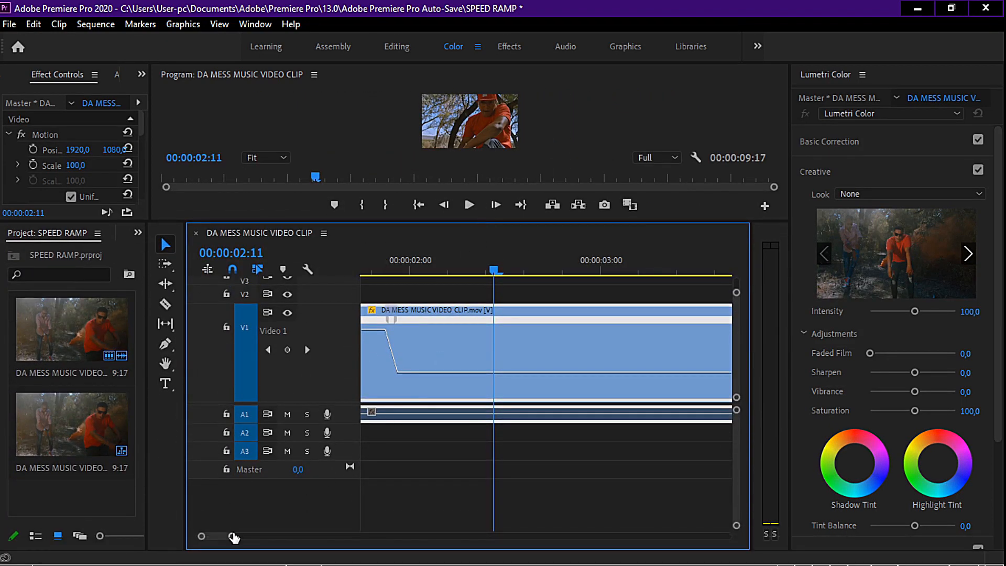
drag(233, 537, 240, 535)
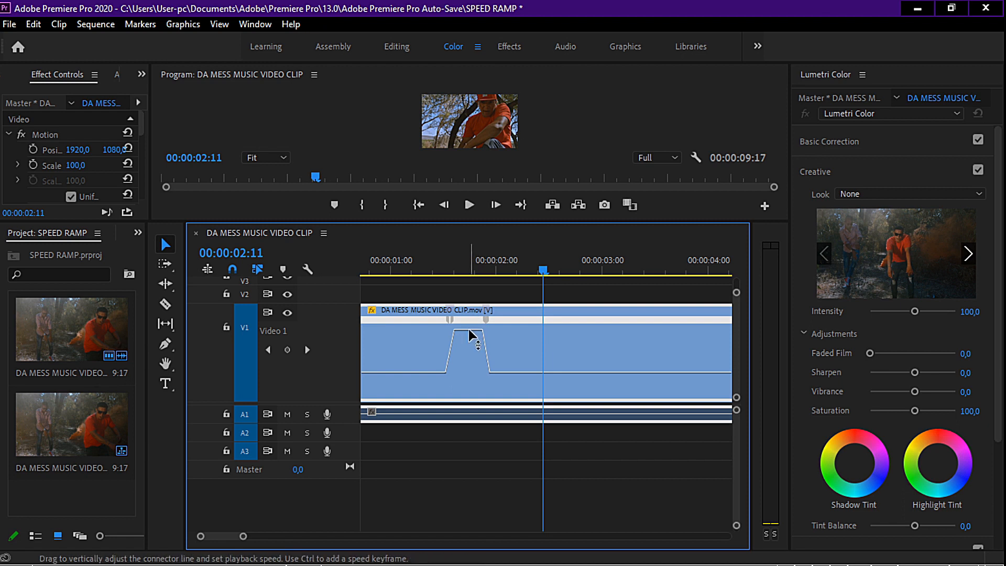
drag(469, 330, 469, 317)
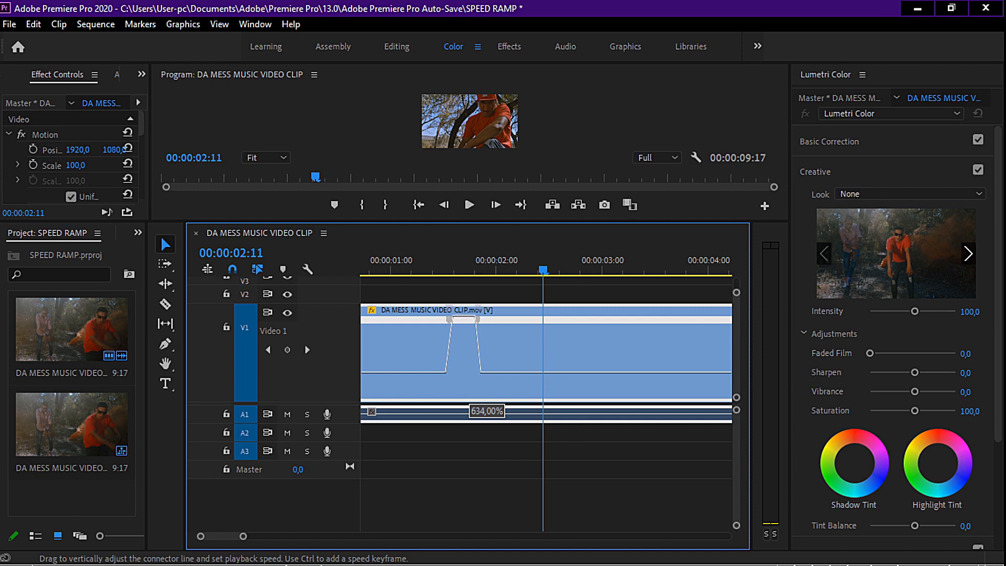
drag(469, 317, 445, 321)
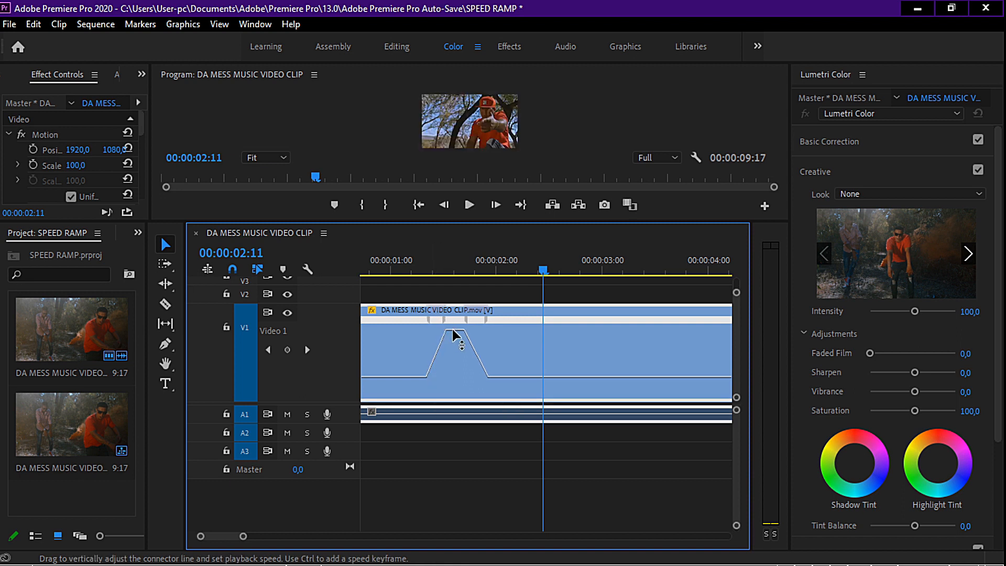
Step: Review the widened speed ramp by playing it several times from start points between about 00:00:01:02 and 00:00:01:06
click(400, 263)
drag(456, 221, 461, 460)
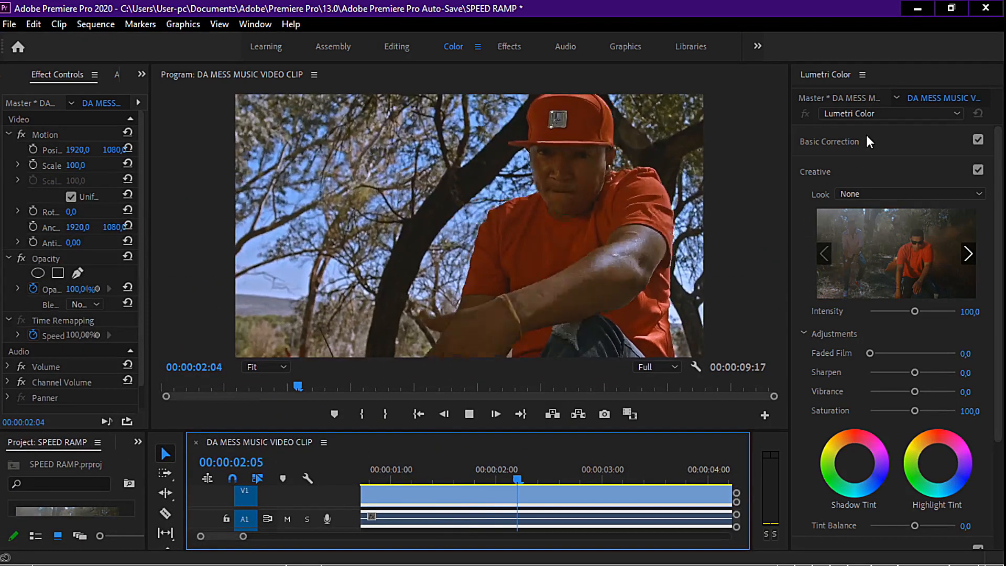
key(space)
drag(494, 432, 473, 232)
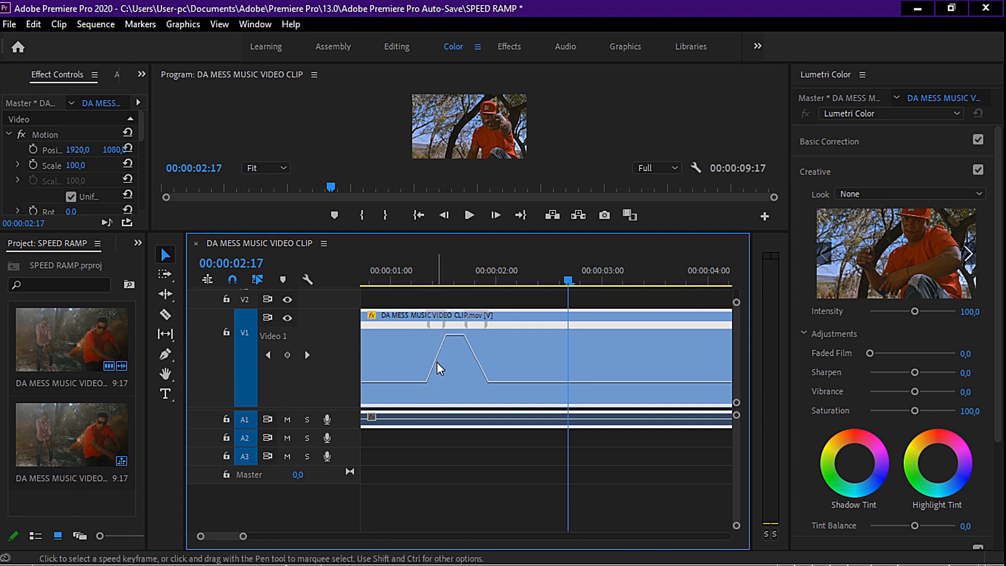
click(419, 281)
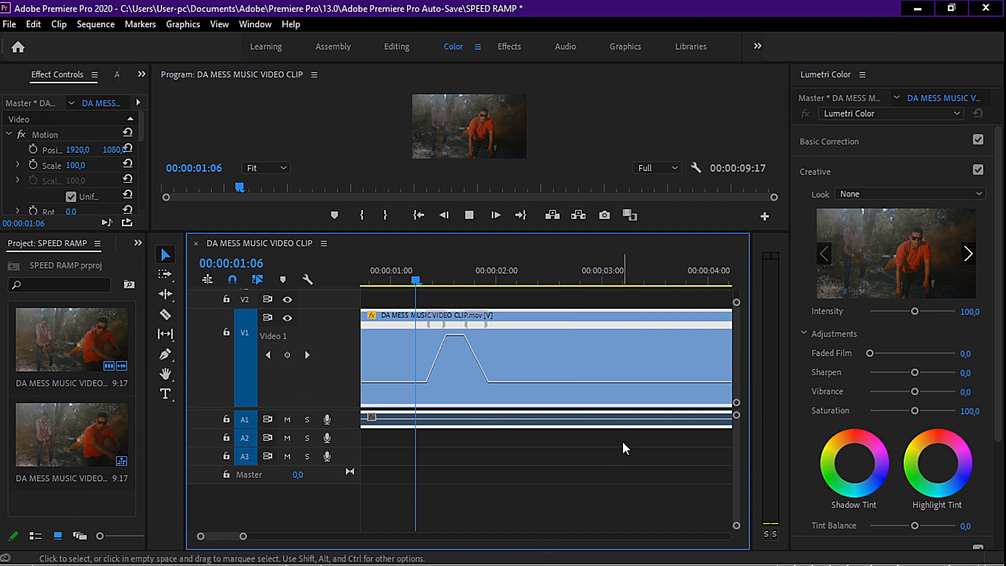
key(space)
click(408, 281)
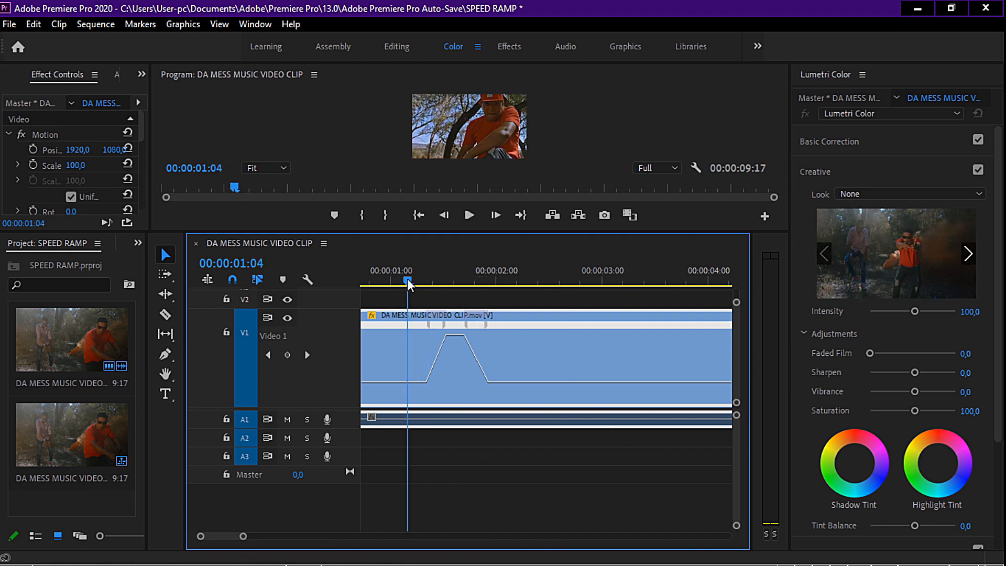
key(space)
key(space)
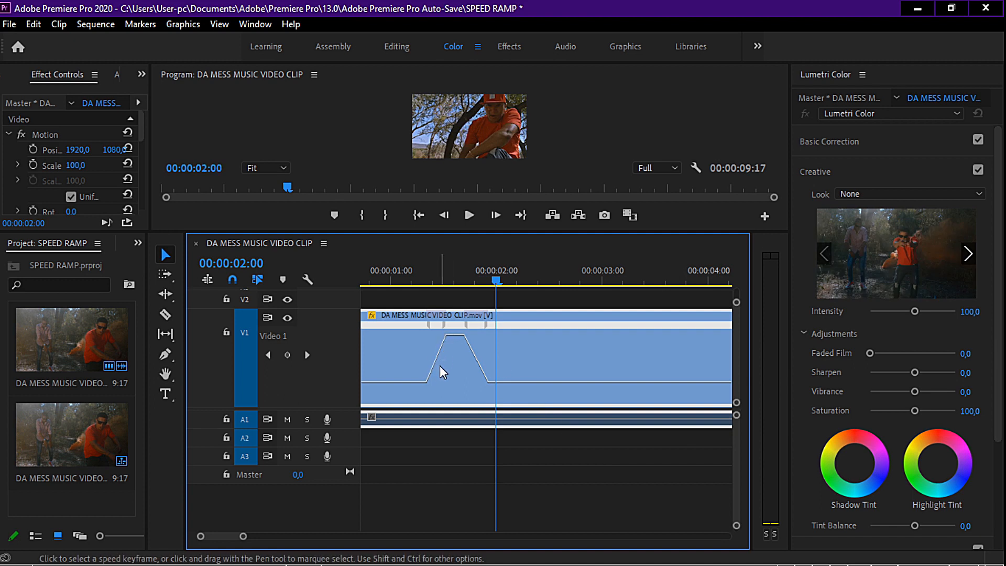
Step: Smooth the rising and falling speed transitions of the V1 clip into S-curves using their Bezier handles
click(445, 329)
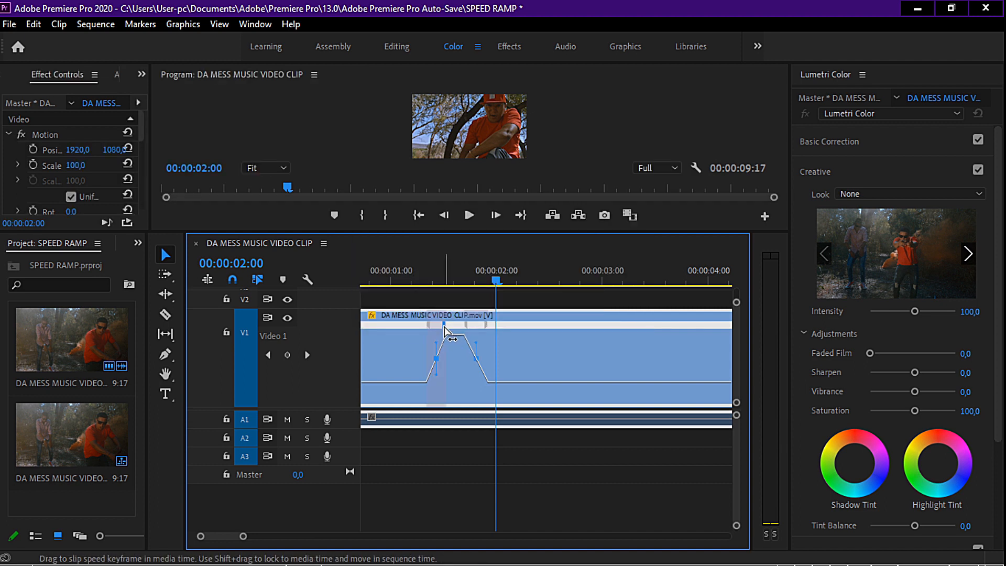
click(439, 379)
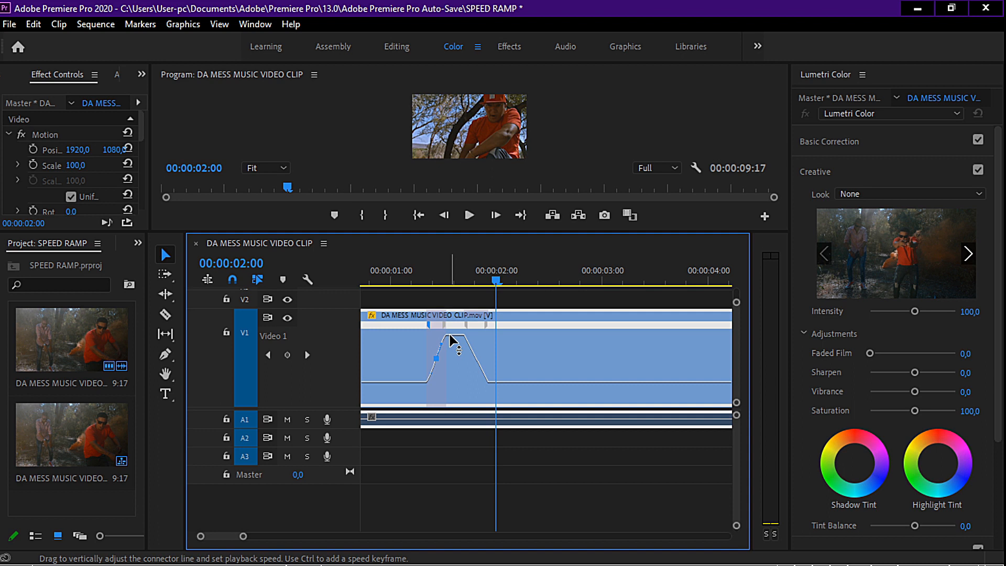
click(467, 329)
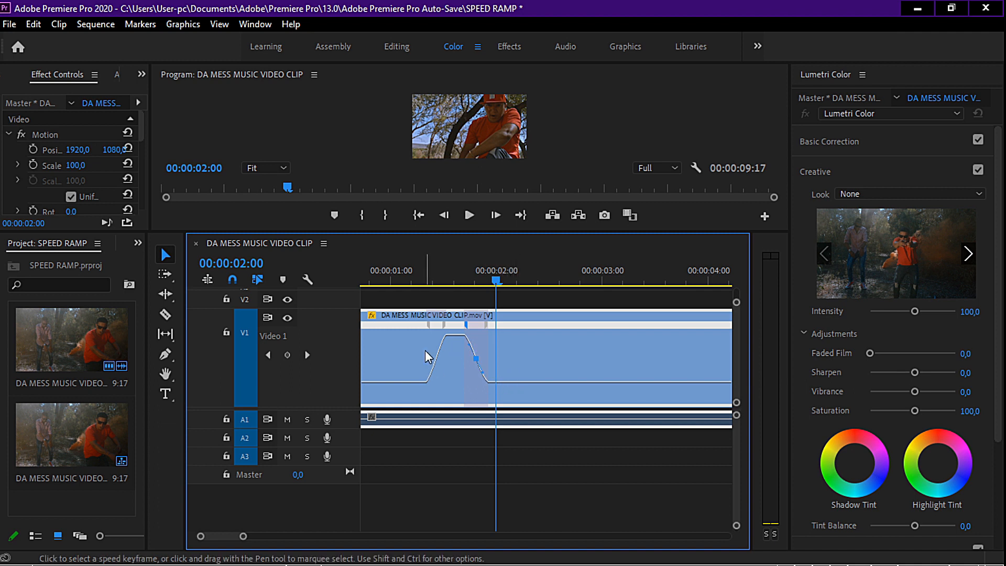
Step: Play the smoothed speed ramp repeatedly in an enlarged program preview, starting from 00:00:01:02 and then around 00:00:01:05
click(399, 284)
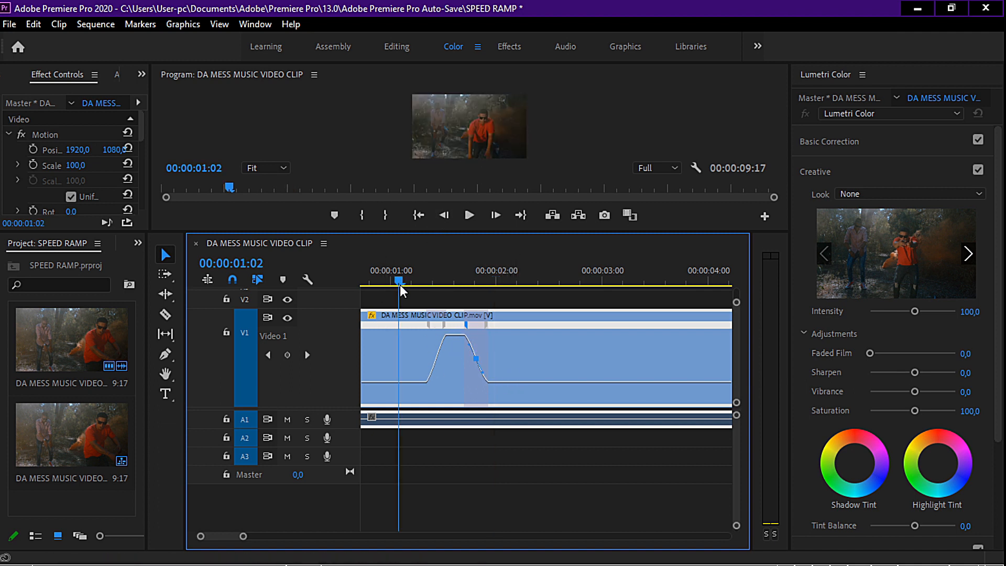
drag(490, 249, 503, 467)
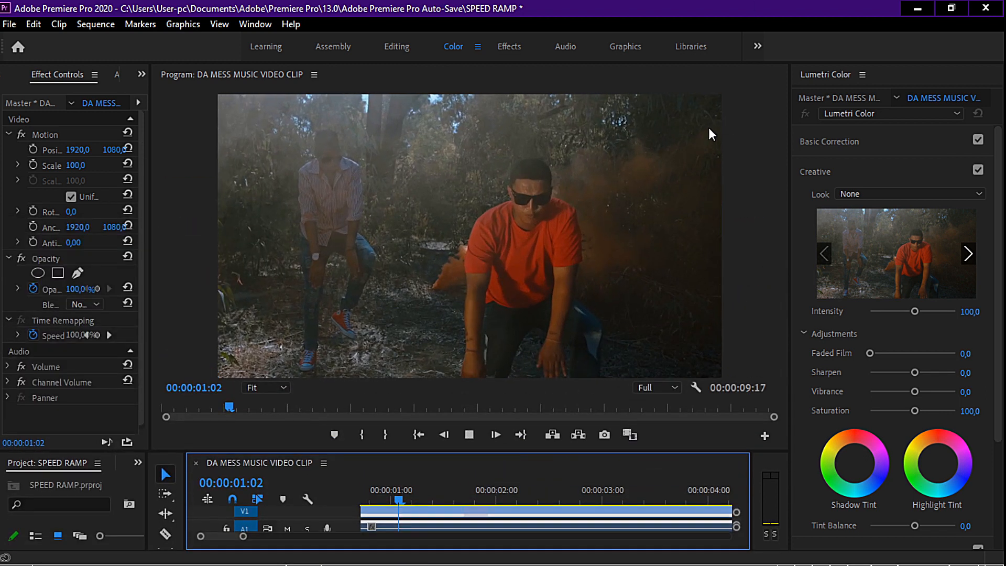
key(space)
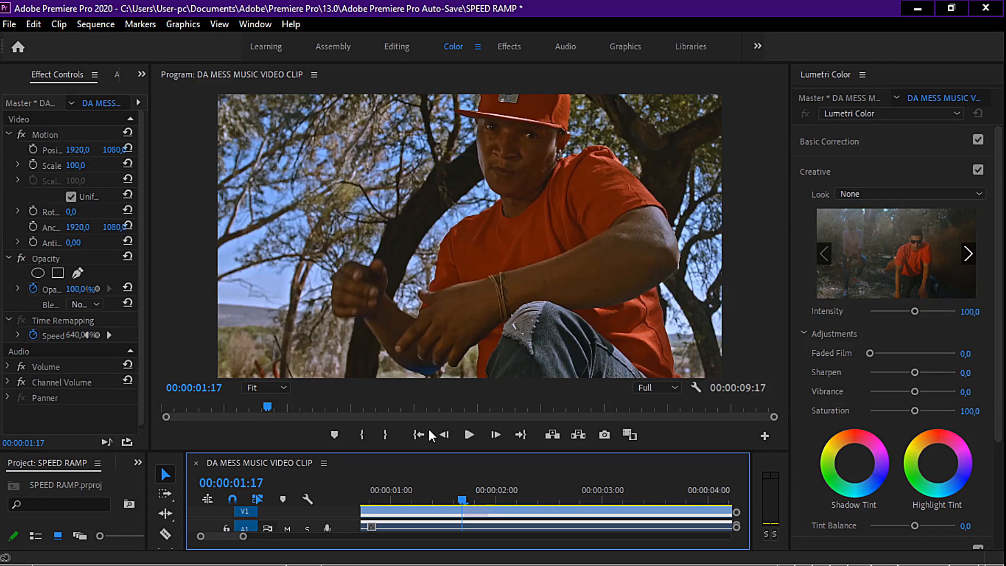
click(416, 497)
key(space)
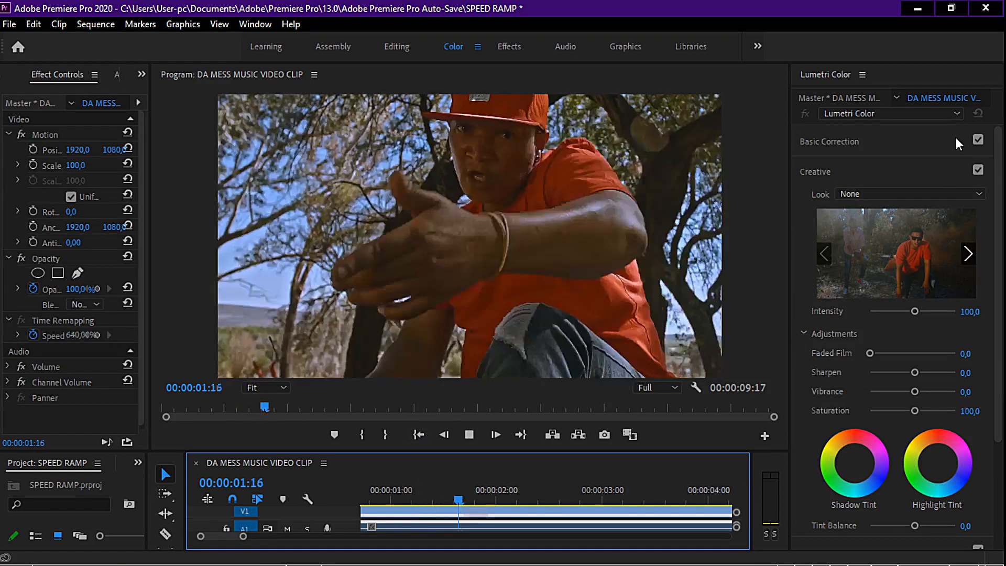
key(space)
click(416, 500)
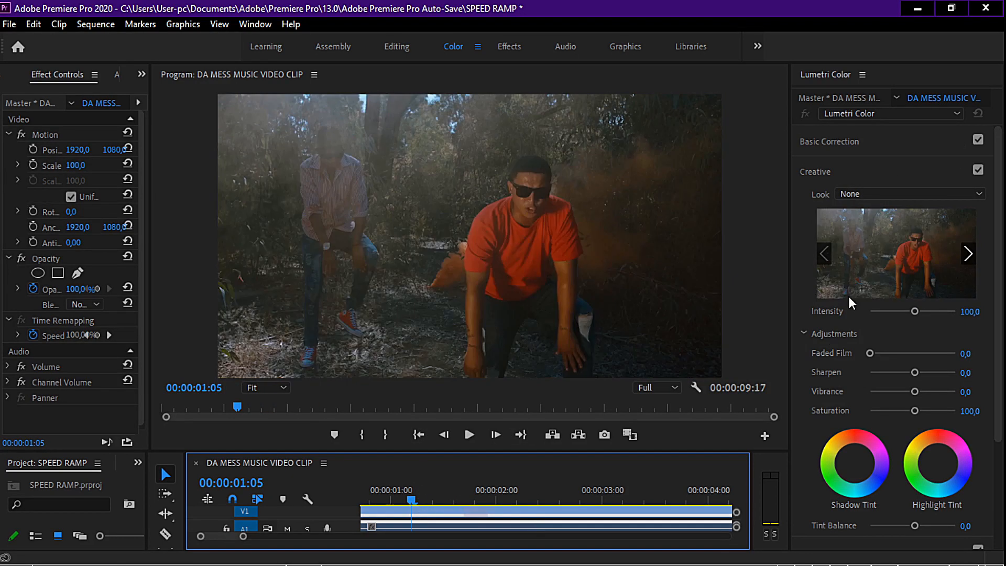
key(space)
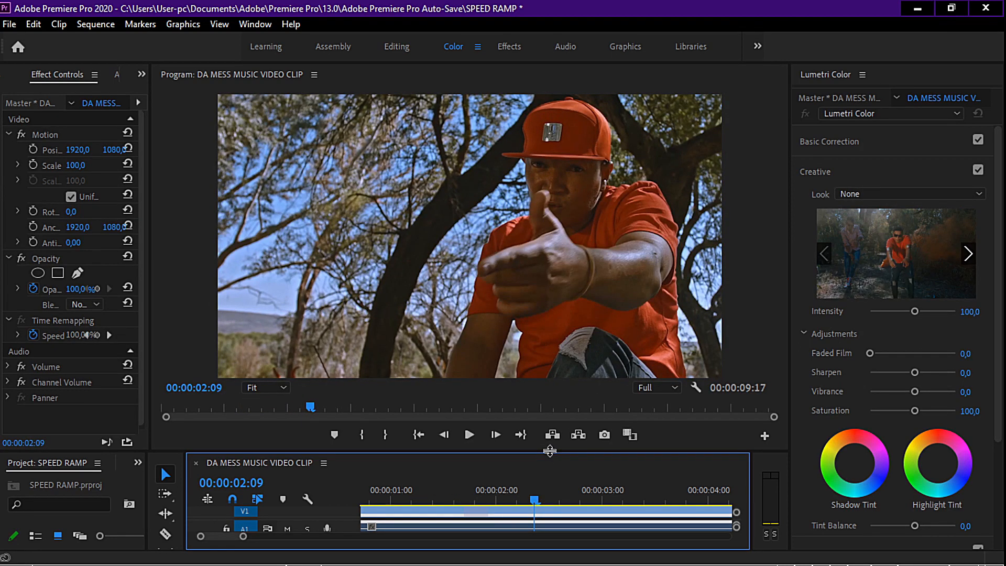
Step: Add a speed keyframe to the V1 clip just before 00:00:01:00, ahead of the speed ramp
drag(550, 451, 550, 229)
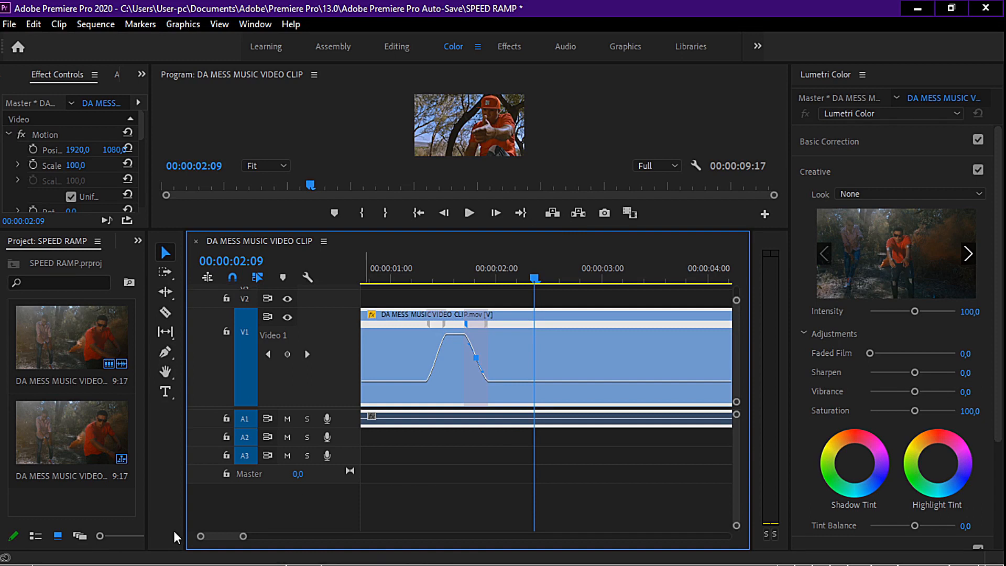
drag(243, 536, 235, 536)
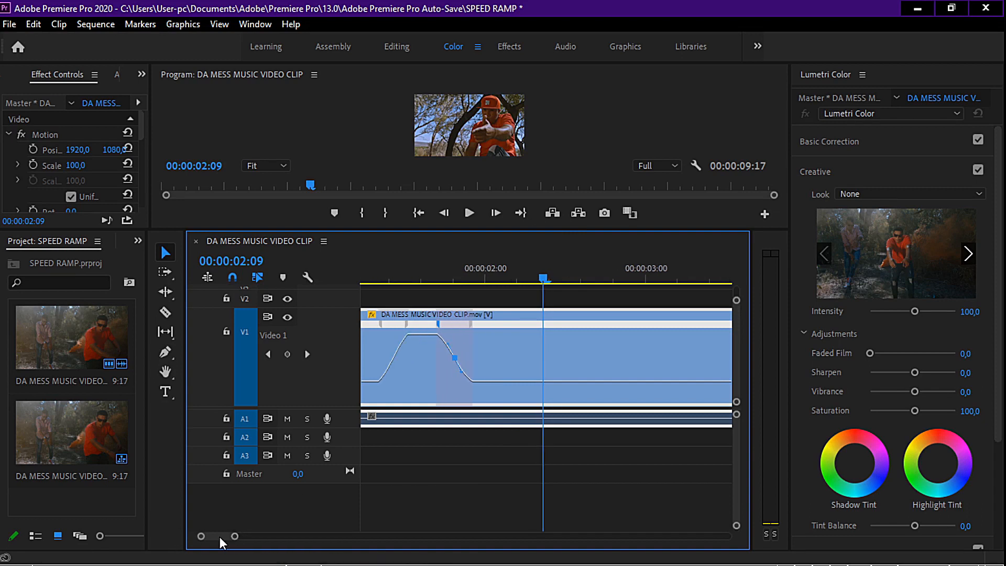
scroll(220, 536, up, 3)
click(432, 278)
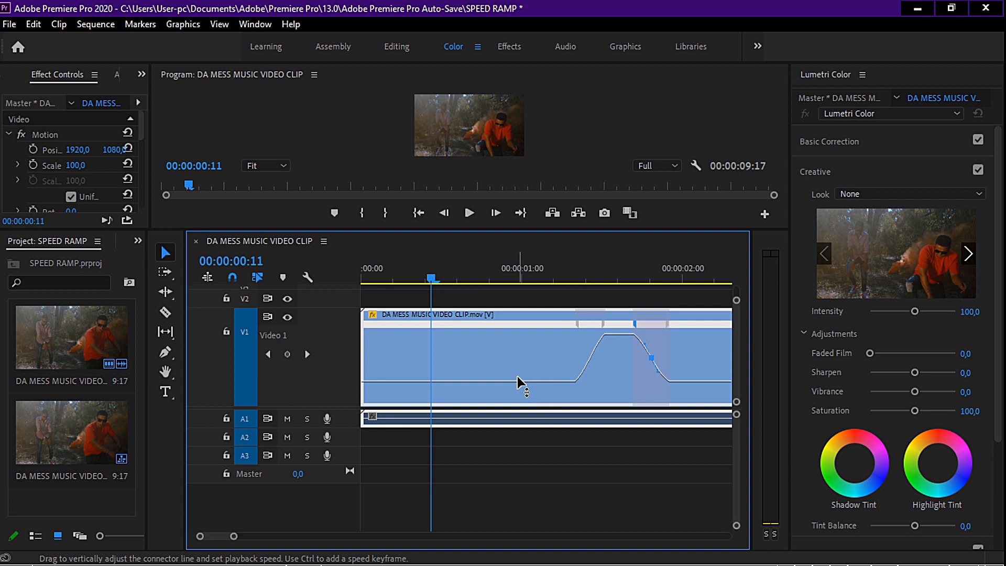
drag(433, 278, 525, 284)
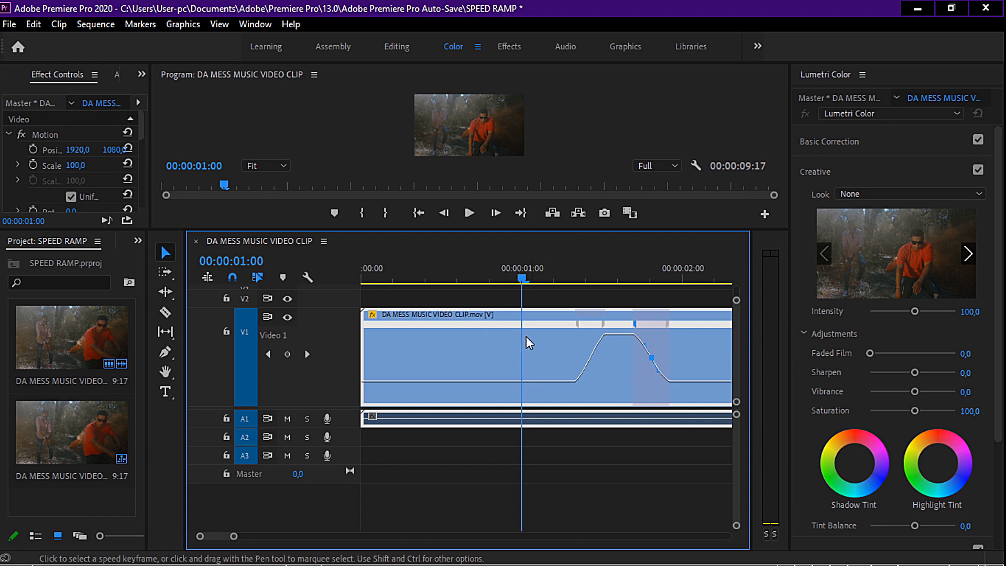
ctrl+click(522, 388)
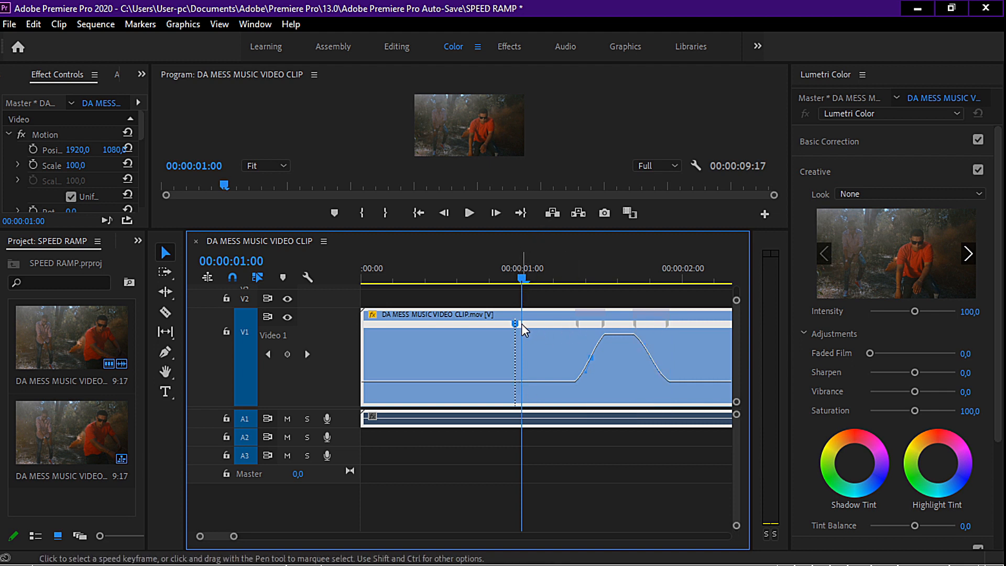
Step: Add a speed keyframe at 00:00:01:07 and slightly lower the clip speed between it and the keyframe near 00:00:01:00
click(567, 280)
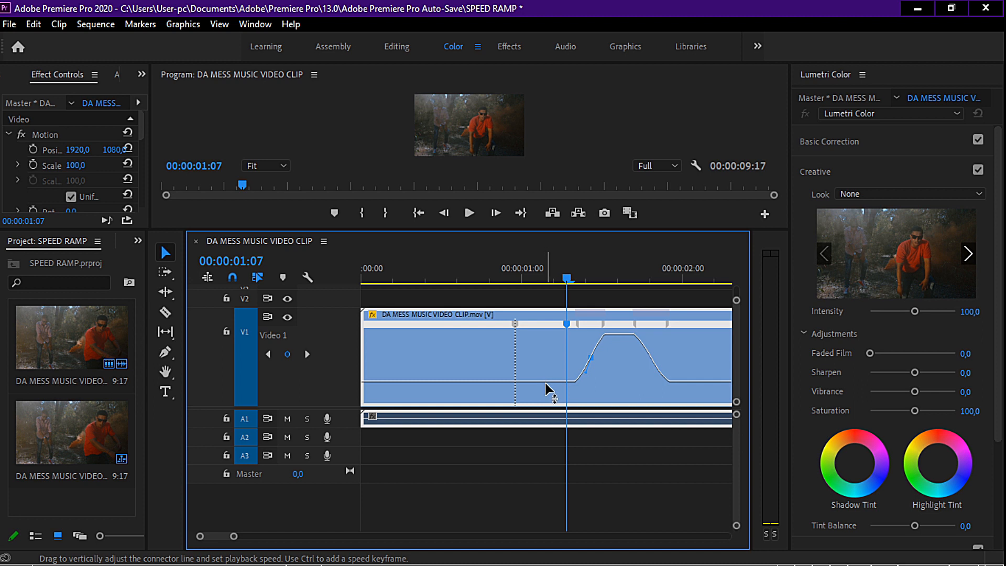
click(547, 389)
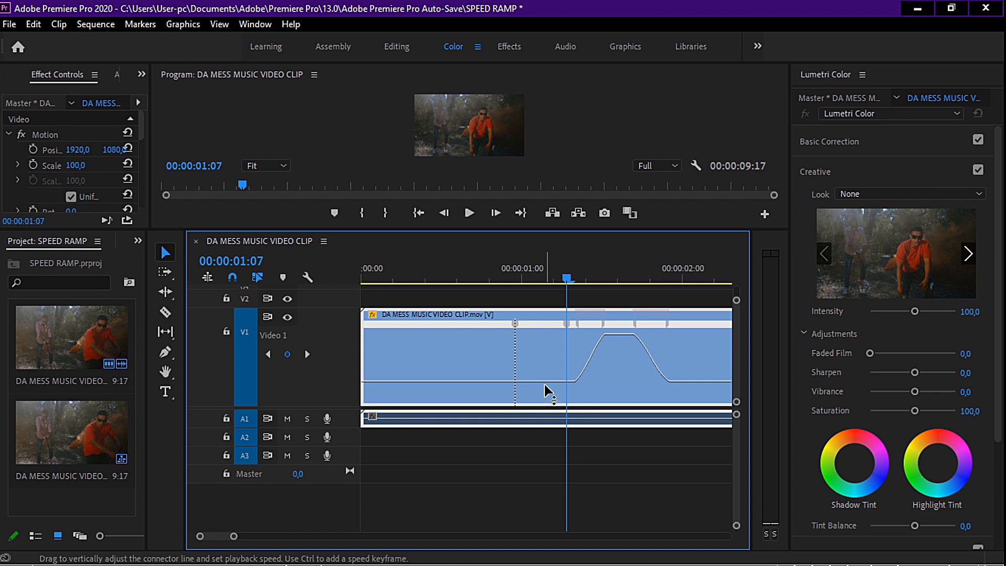
drag(545, 389, 544, 403)
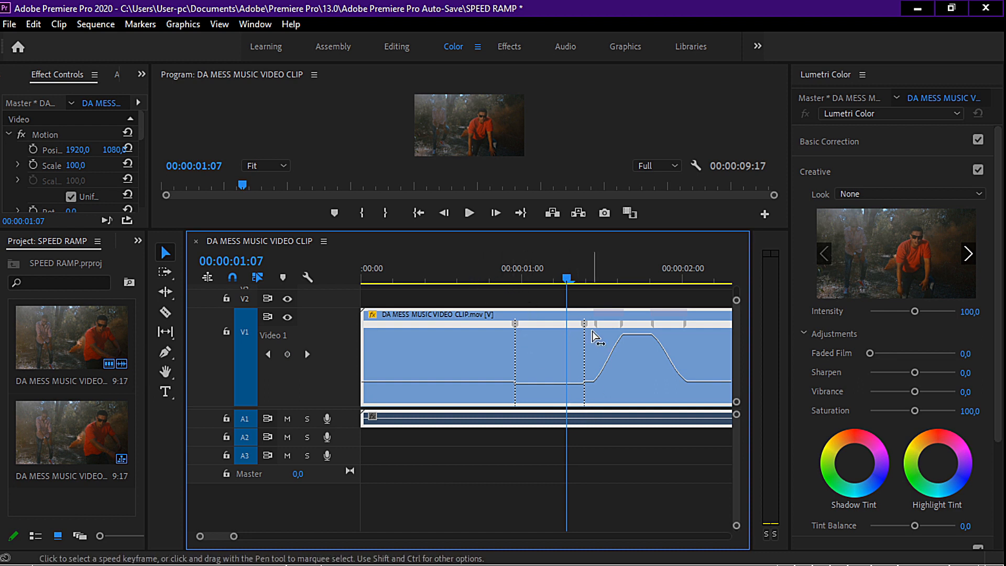
Step: Split the slowed section's second speed keyframe into a short, smoothed transition leading into the speed ramp
mouse_move(586, 329)
mouse_down()
mouse_move(605, 326)
mouse_move(587, 328)
mouse_move(595, 327)
mouse_up()
click(515, 325)
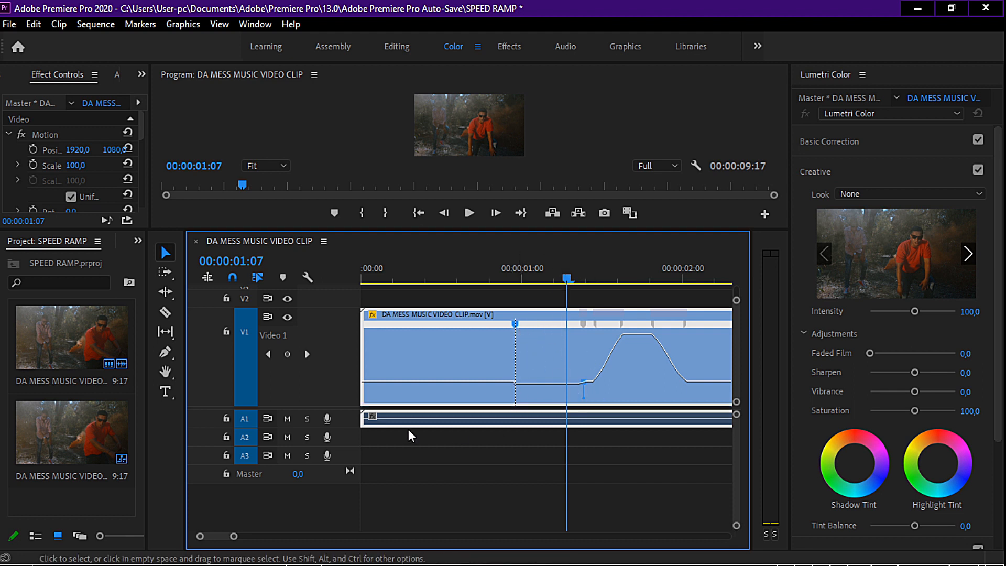
drag(232, 539, 223, 540)
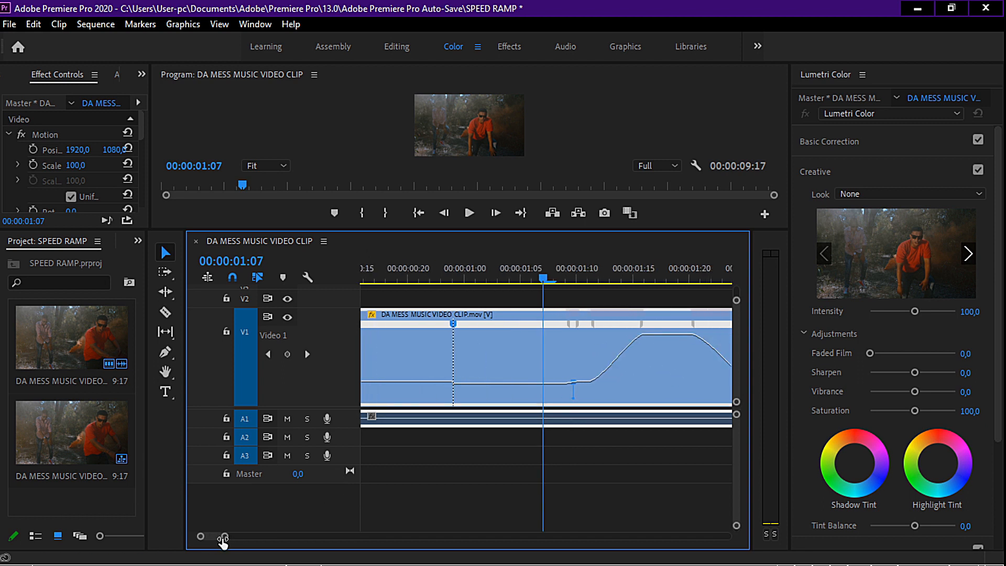
Step: Play back the slowed section and speed ramp in an enlarged preview, from 00:00:00:19 and again from the clip's start
click(398, 278)
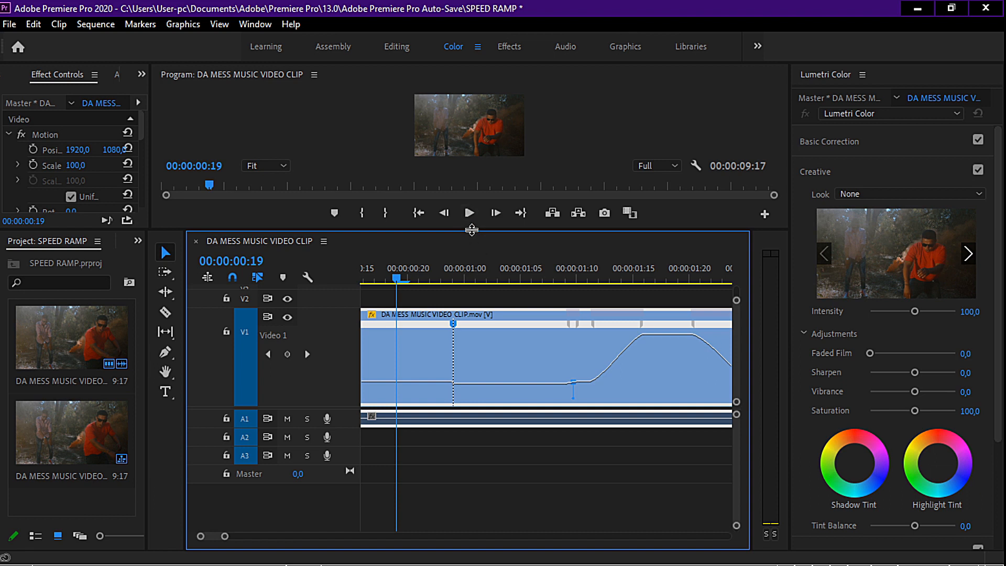
drag(472, 229, 471, 453)
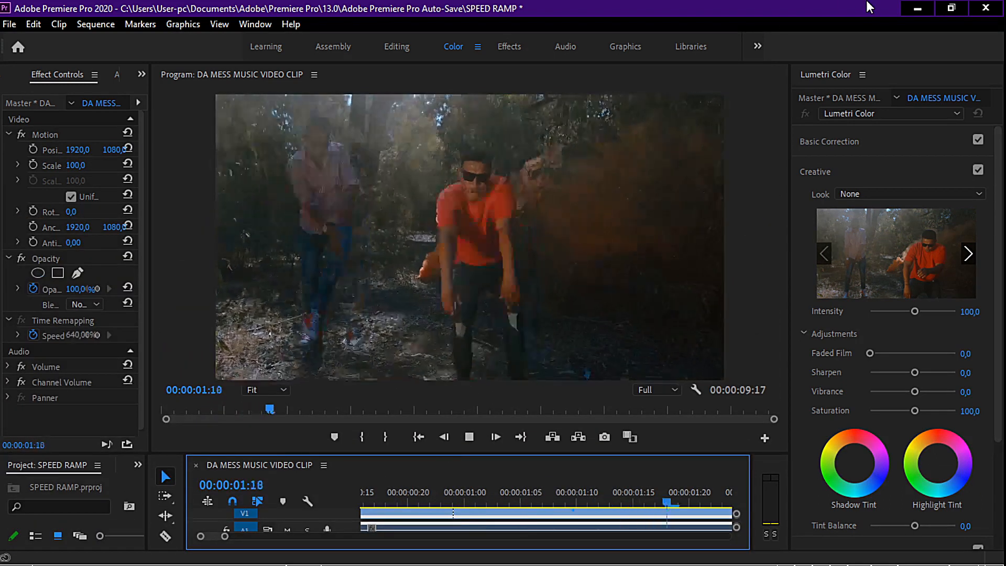
key(space)
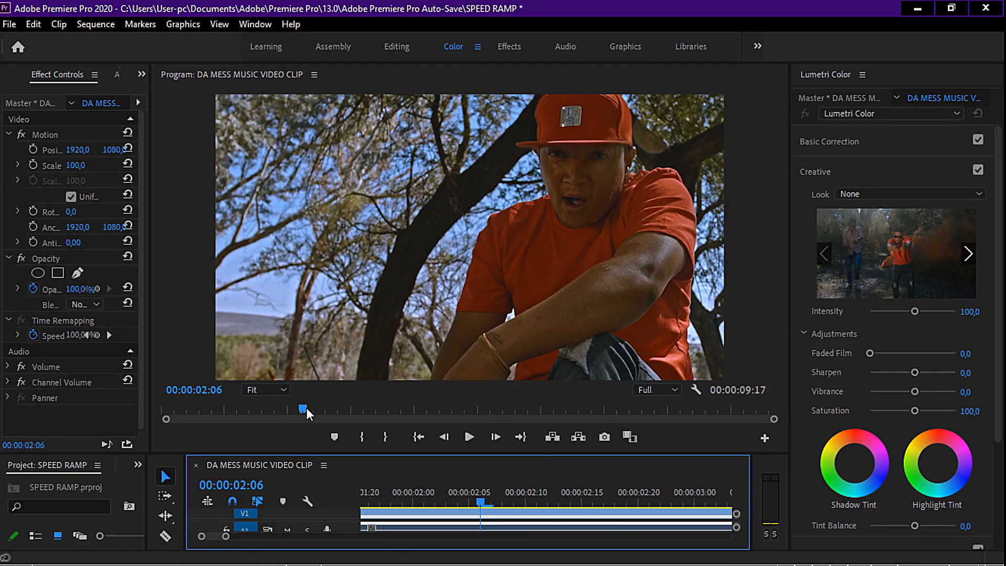
drag(305, 409, 137, 438)
key(space)
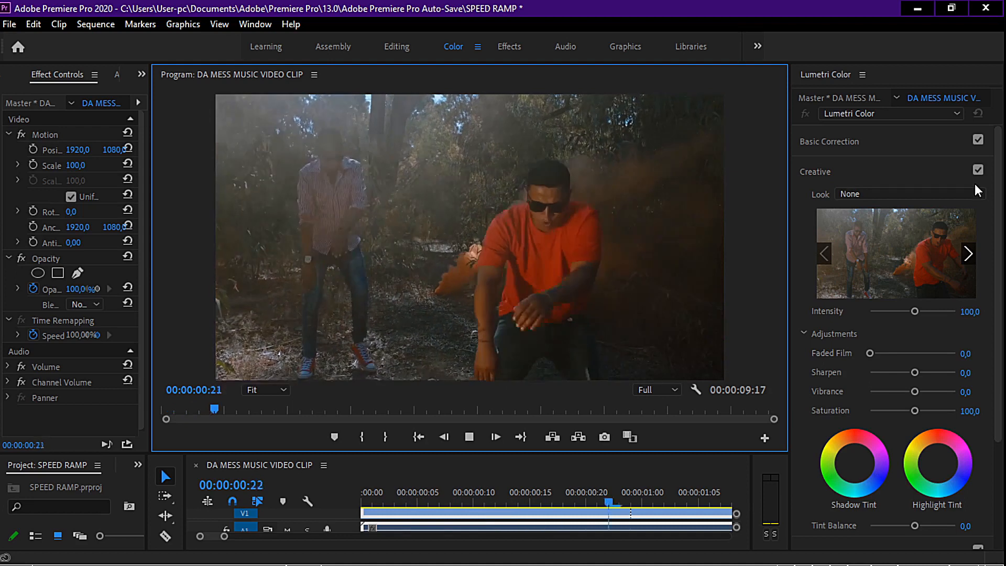
key(space)
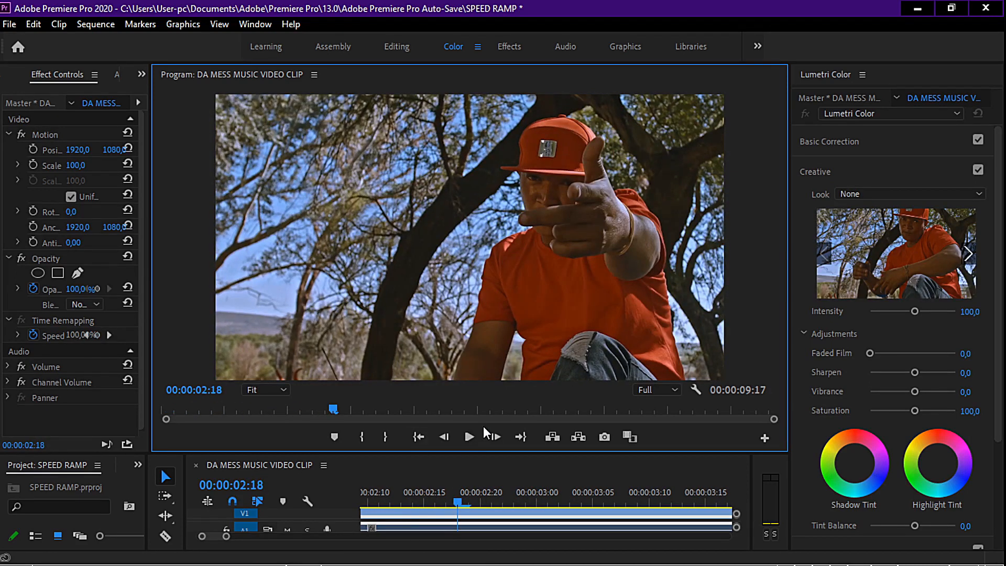
Step: Play the finished speed ramp from the sequence start in the enlarged preview, and restore the timeline to its larger size
drag(333, 409, 20, 427)
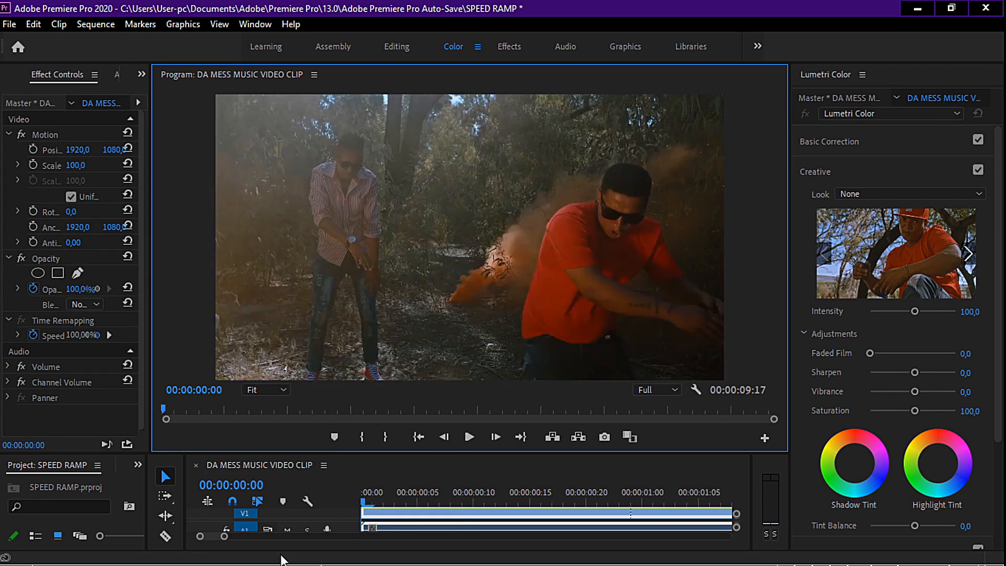
key(space)
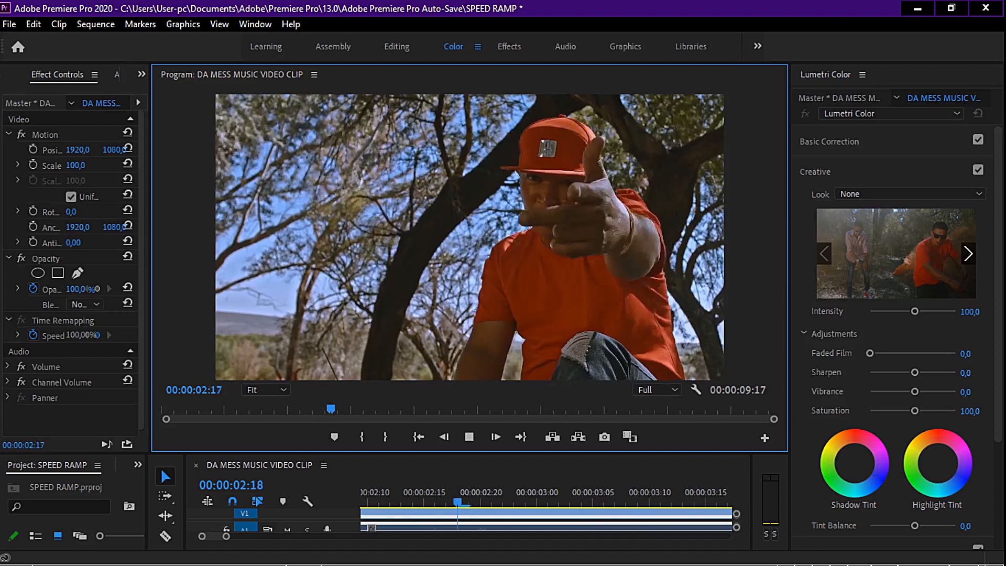
key(space)
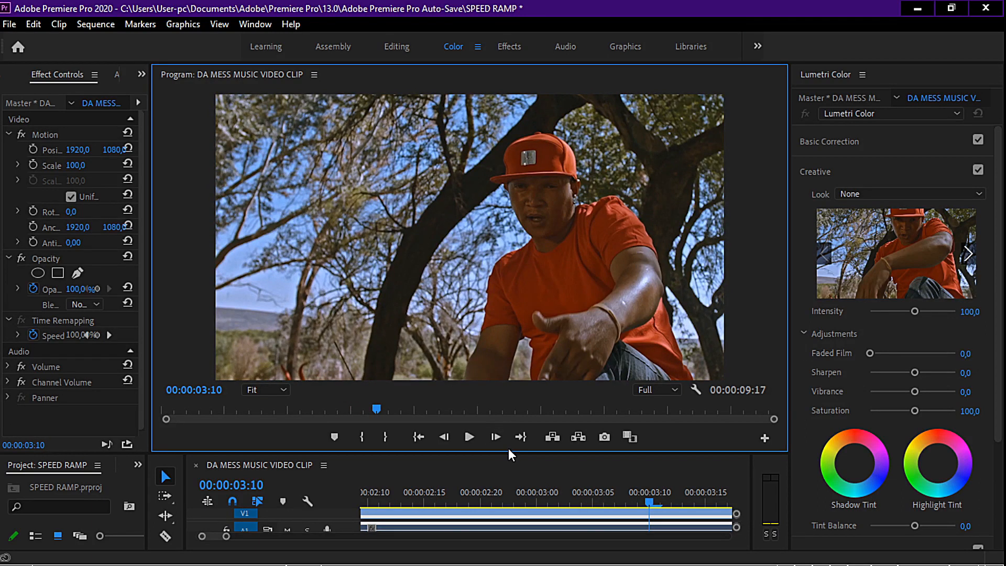
drag(511, 452, 488, 229)
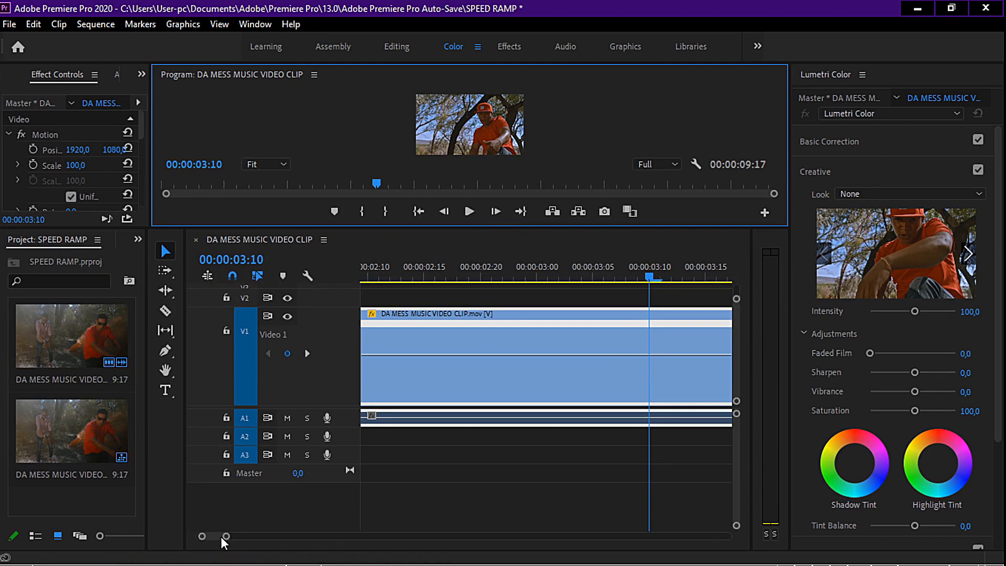
drag(227, 537, 276, 535)
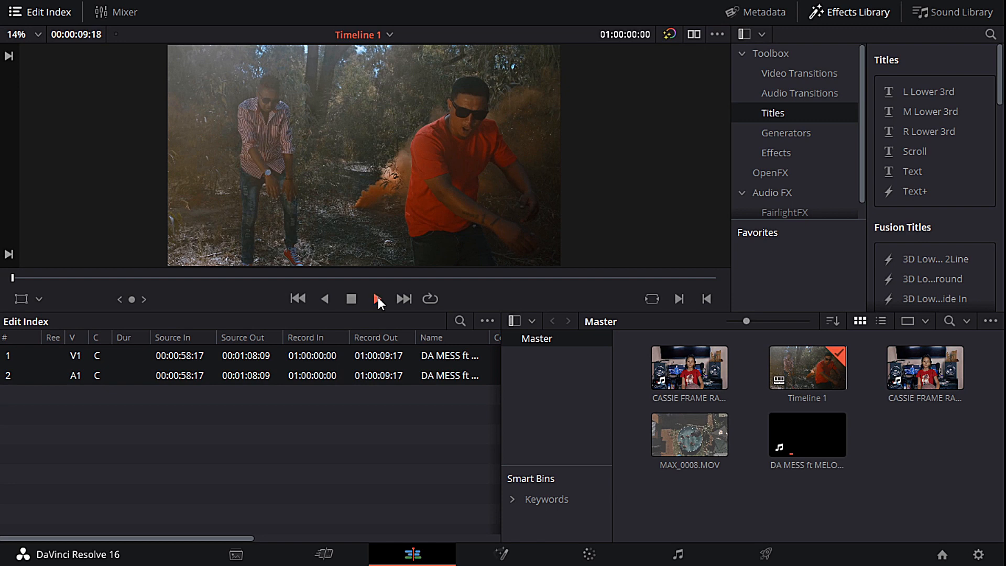
Step: Switch to DaVinci Resolve, play the original-speed clip in Timeline 1, and return the playhead to 01:00:00:00
click(378, 298)
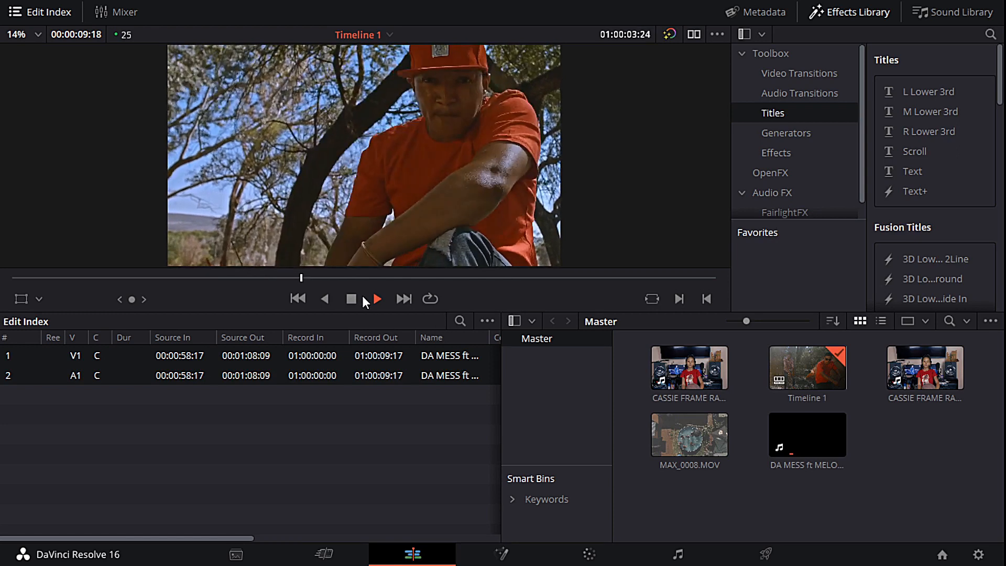
click(354, 296)
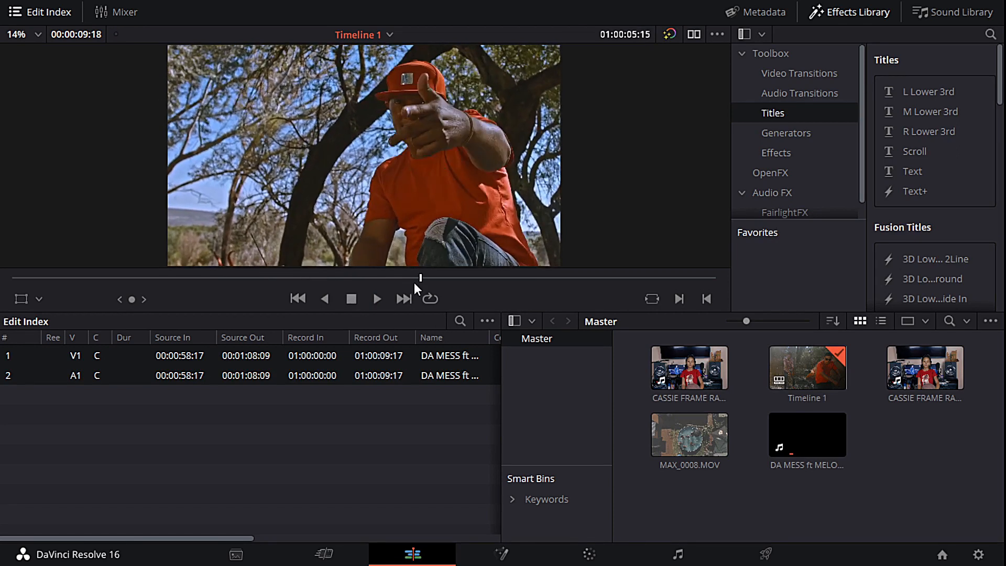
drag(420, 278, 21, 301)
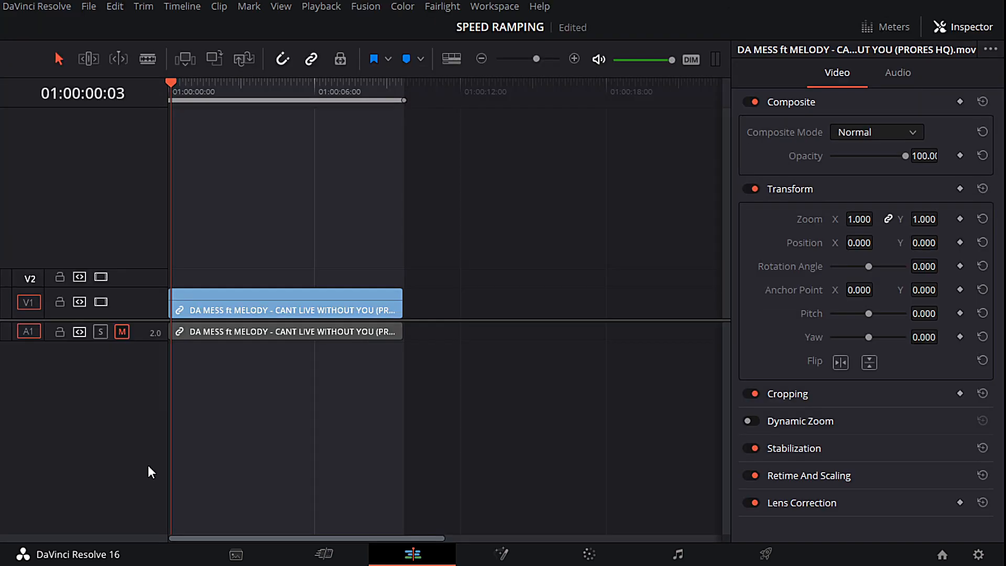
click(169, 98)
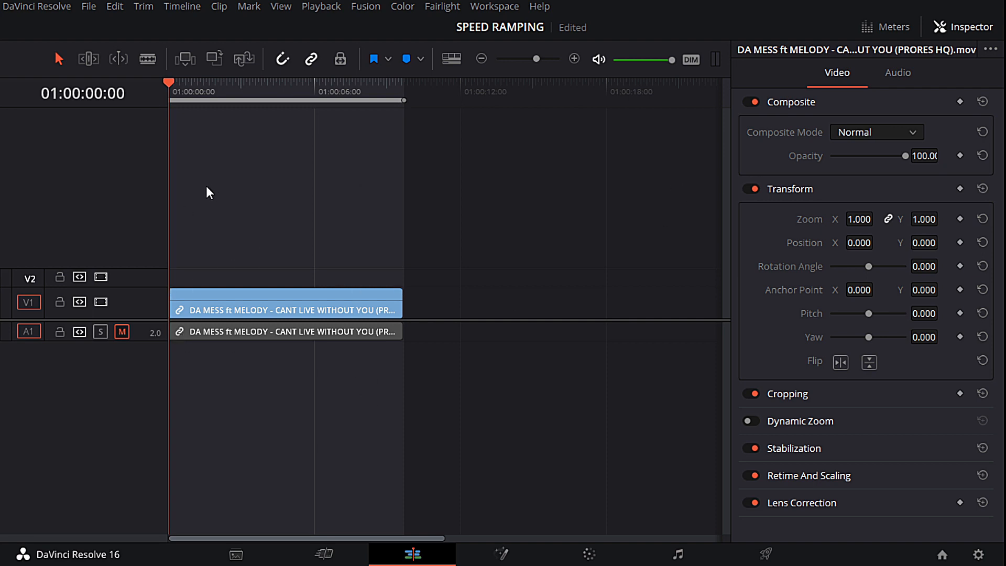
Step: Show the Retime Controls on the video clip on track V1
click(223, 300)
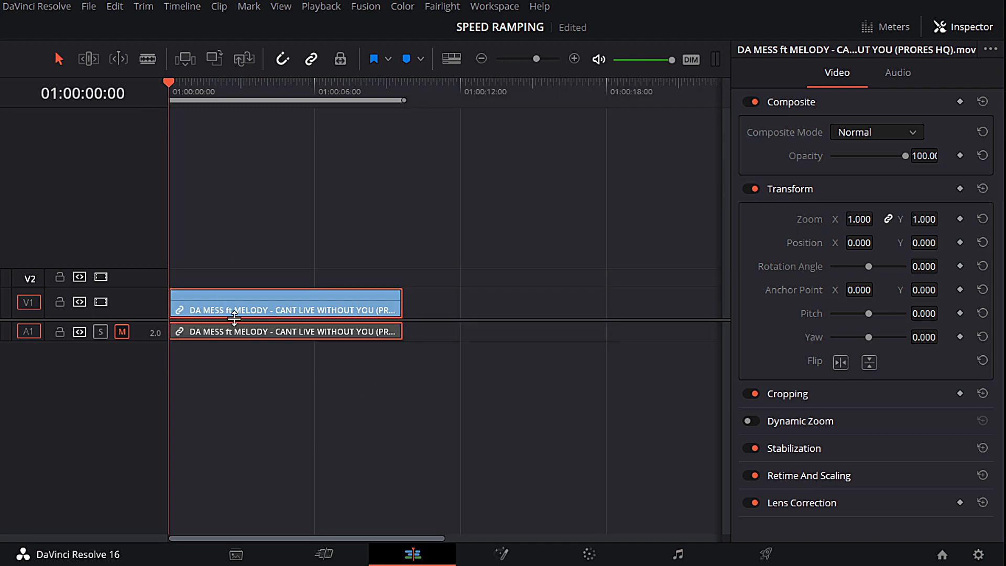
right_click(254, 305)
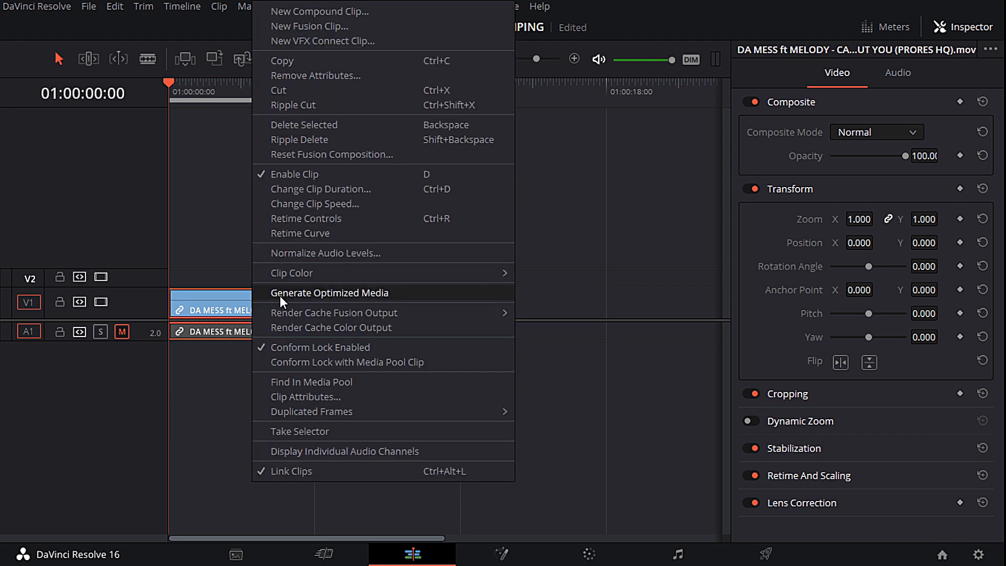
click(322, 220)
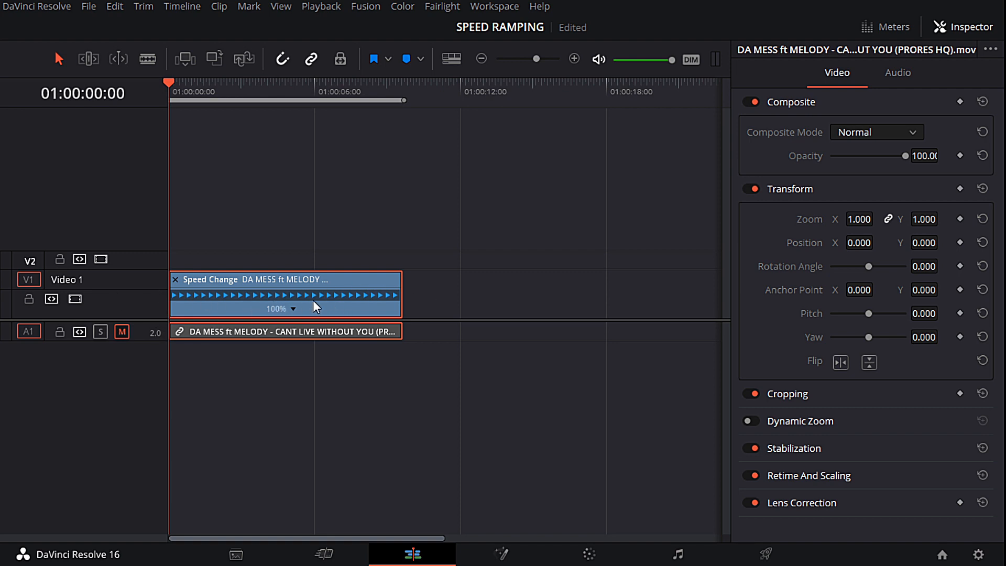
Step: Add a speed point to the V1 clip at 01:00:02:16
drag(169, 86, 232, 90)
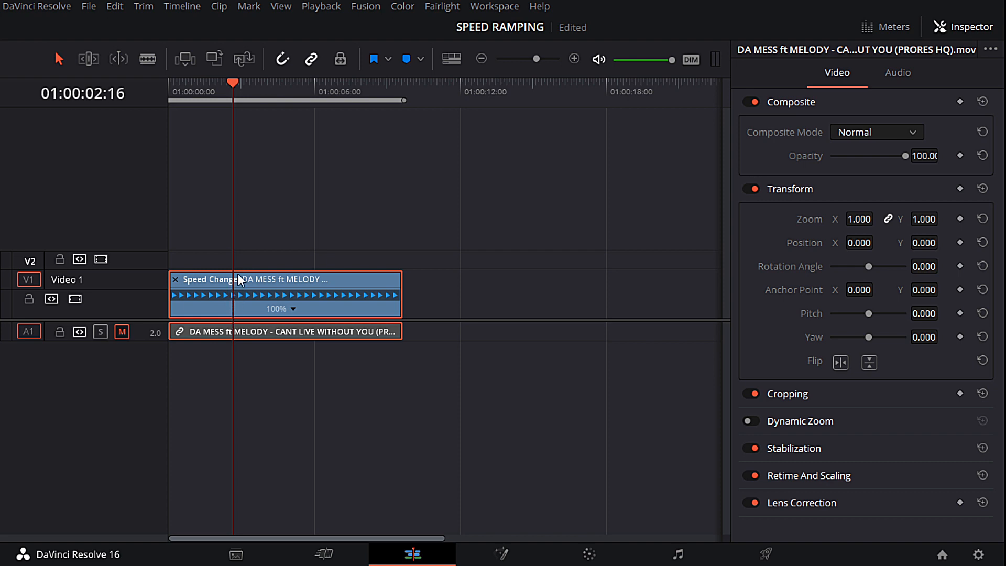
click(292, 310)
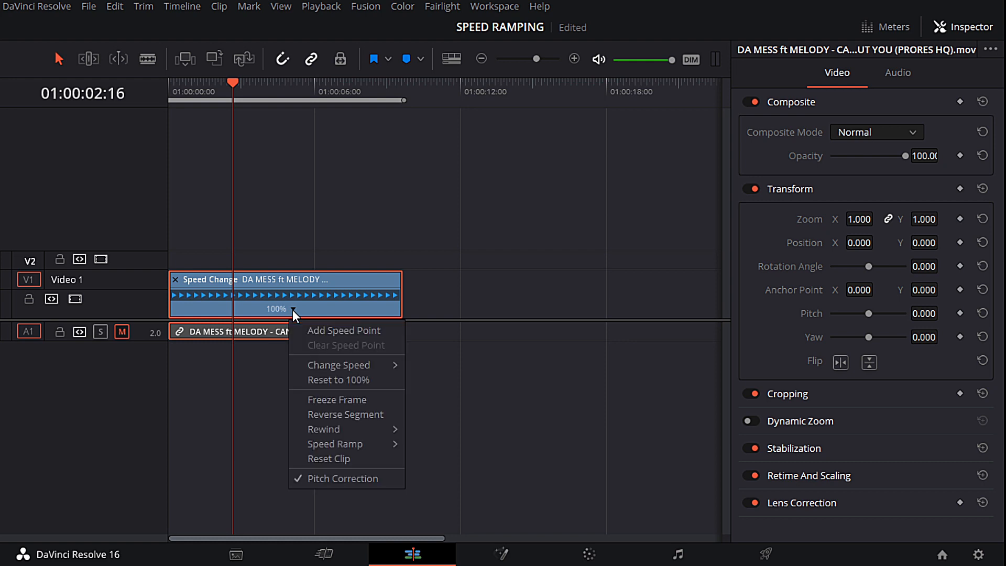
click(330, 329)
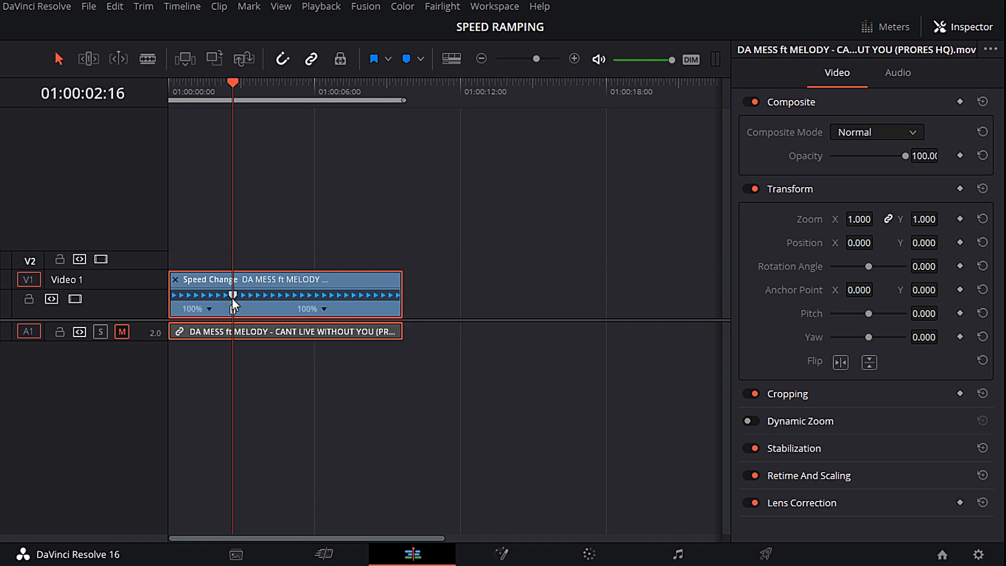
Step: Add a second speed point to the V1 clip at 01:00:01:12 and make the V1 track slightly taller
drag(234, 80, 205, 87)
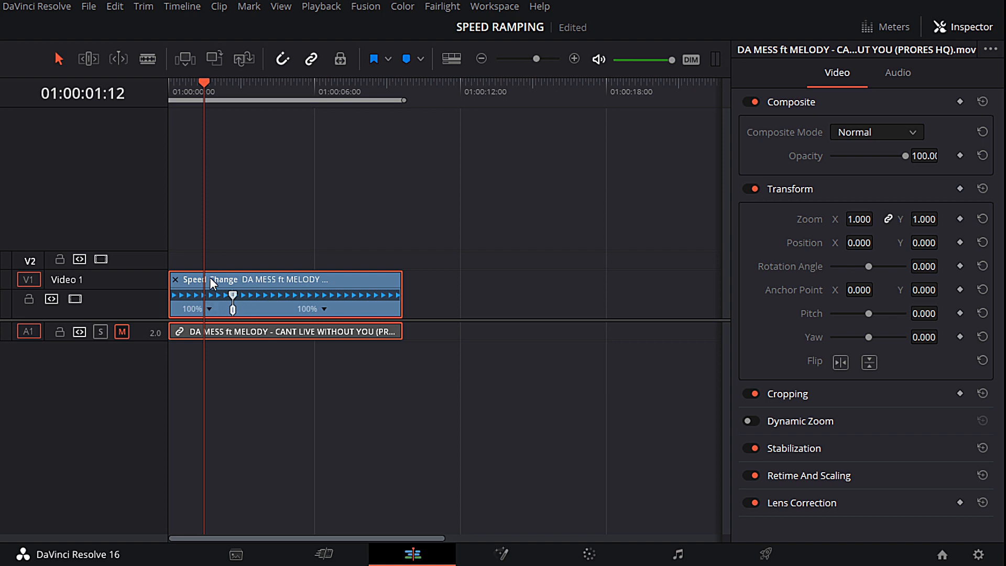
click(210, 308)
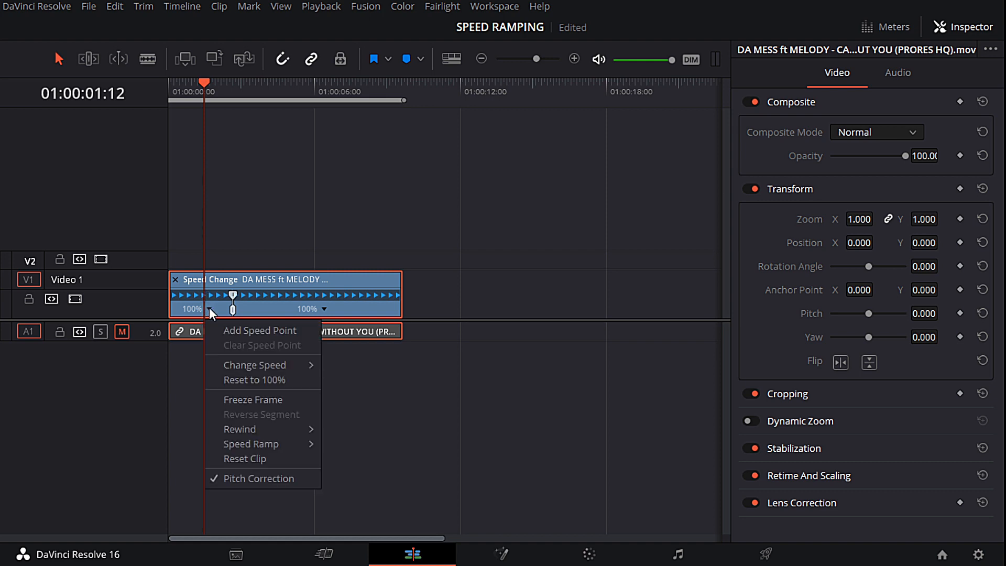
click(258, 331)
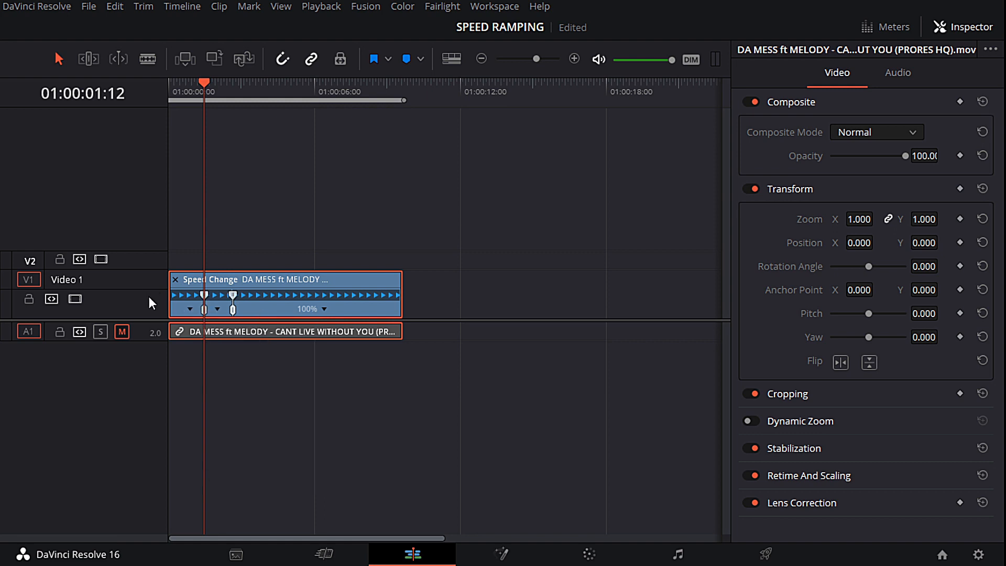
drag(152, 275, 152, 260)
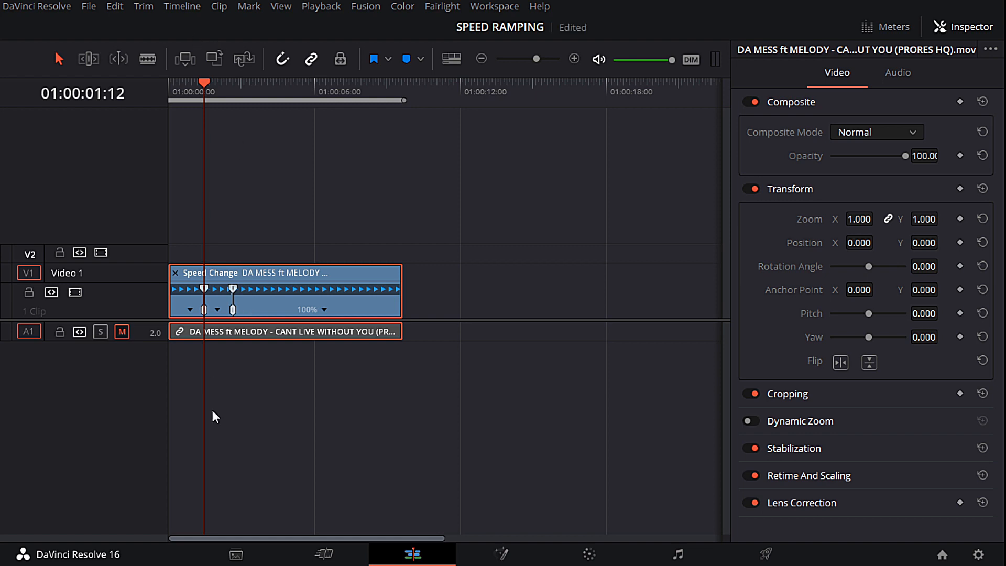
Step: Set the speed of the clip segment between the two speed points to 800%
drag(168, 94, 206, 99)
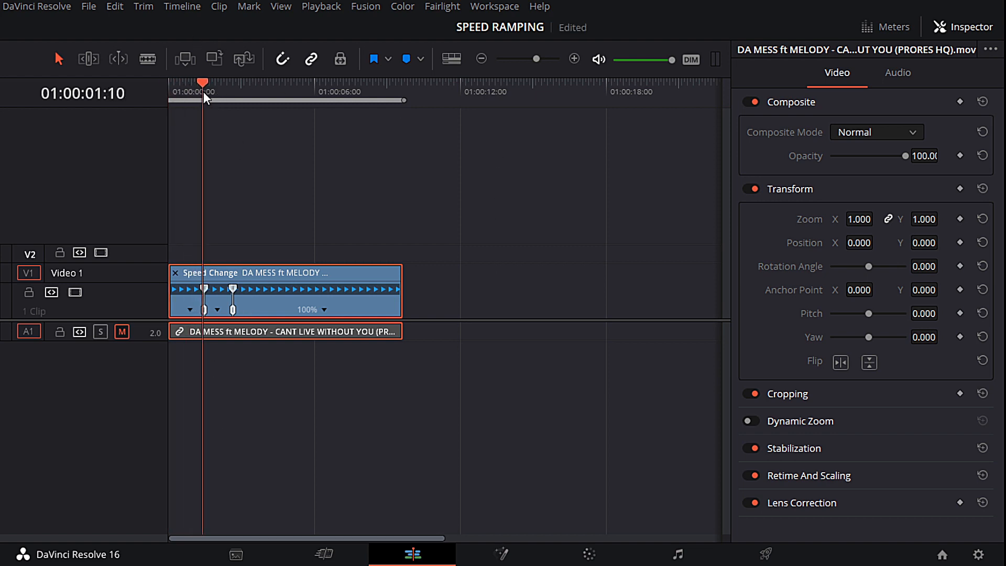
click(217, 309)
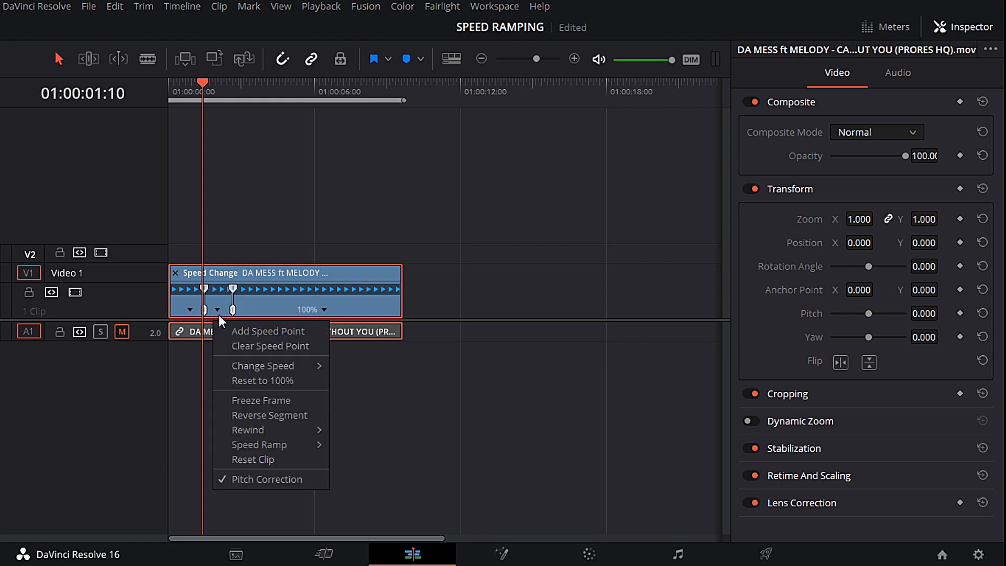
mouse_move(244, 367)
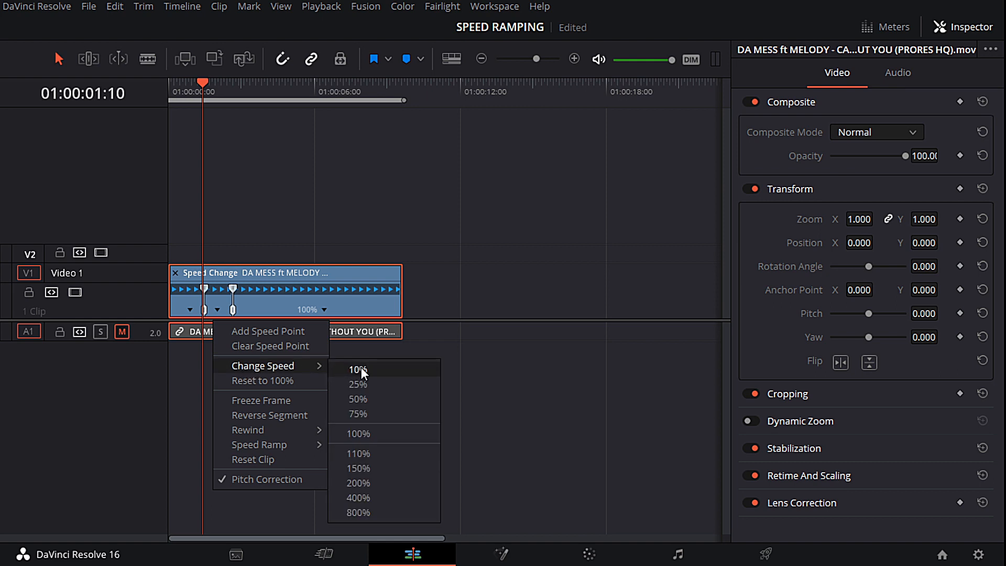
click(358, 513)
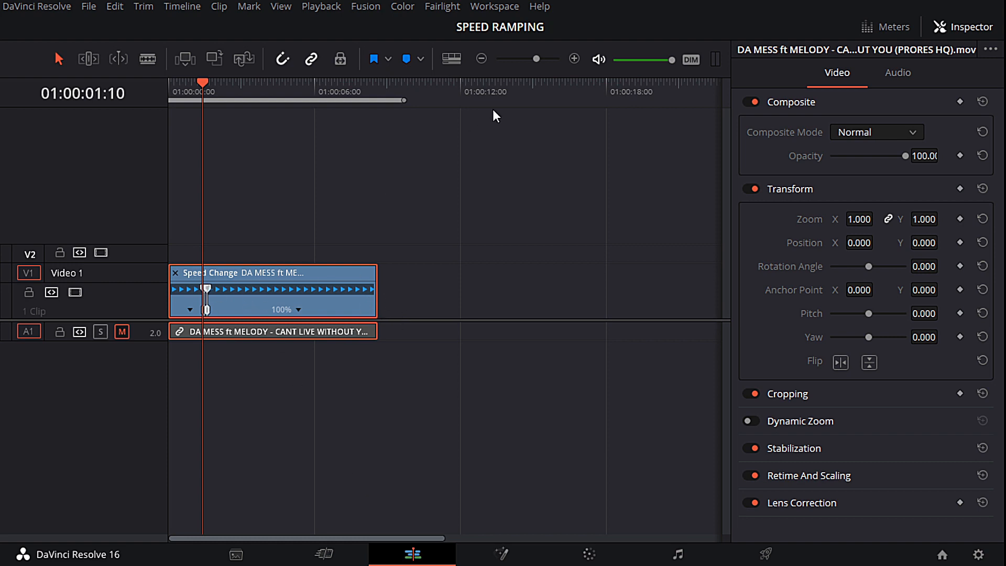
Step: Play the sped-up section in the full-screen cinema viewer, starting from 01:00:00:24
drag(538, 57, 550, 59)
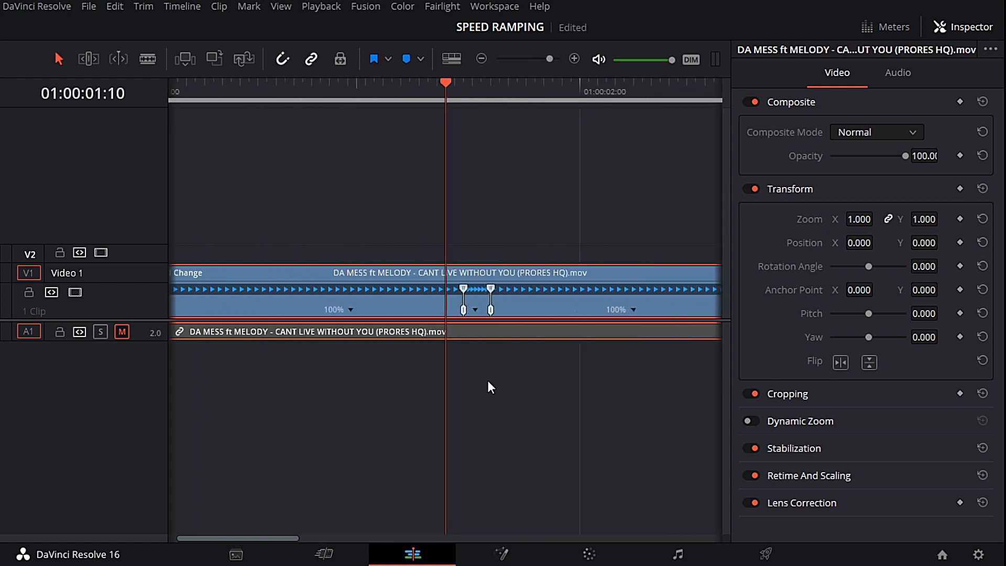
mouse_move(472, 90)
mouse_down()
mouse_move(492, 92)
mouse_move(459, 95)
mouse_move(499, 94)
mouse_move(447, 105)
mouse_move(458, 104)
mouse_up()
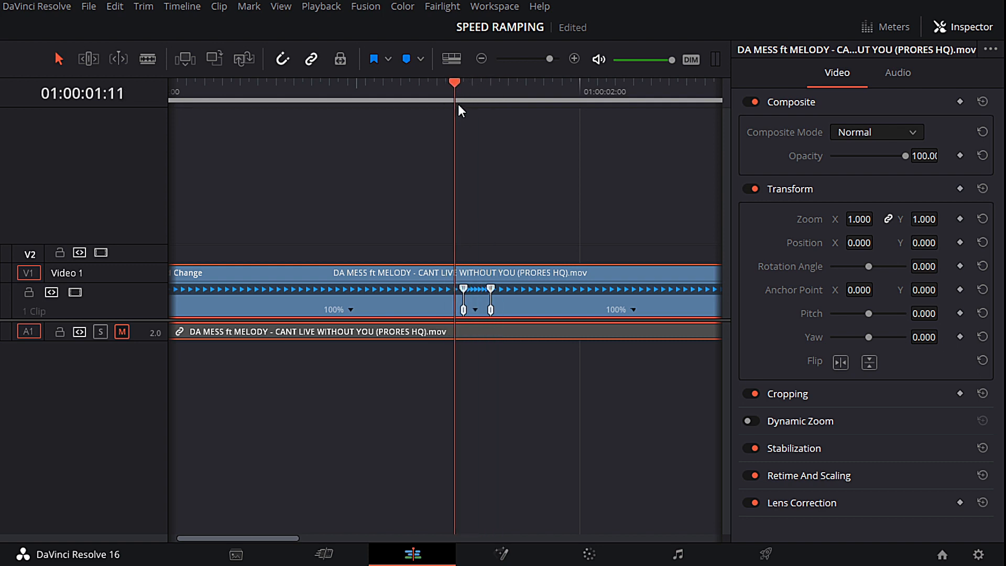
click(347, 89)
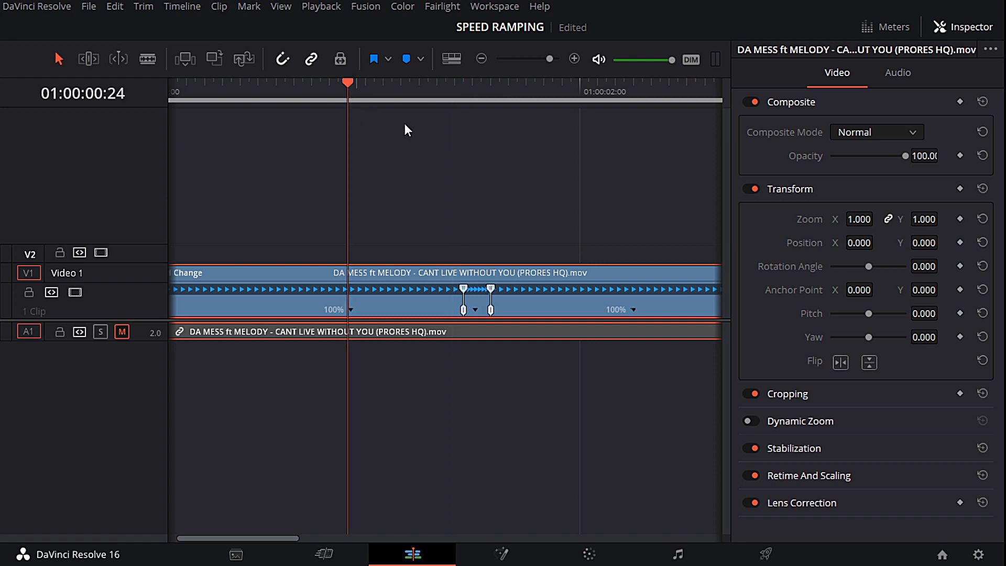
click(501, 10)
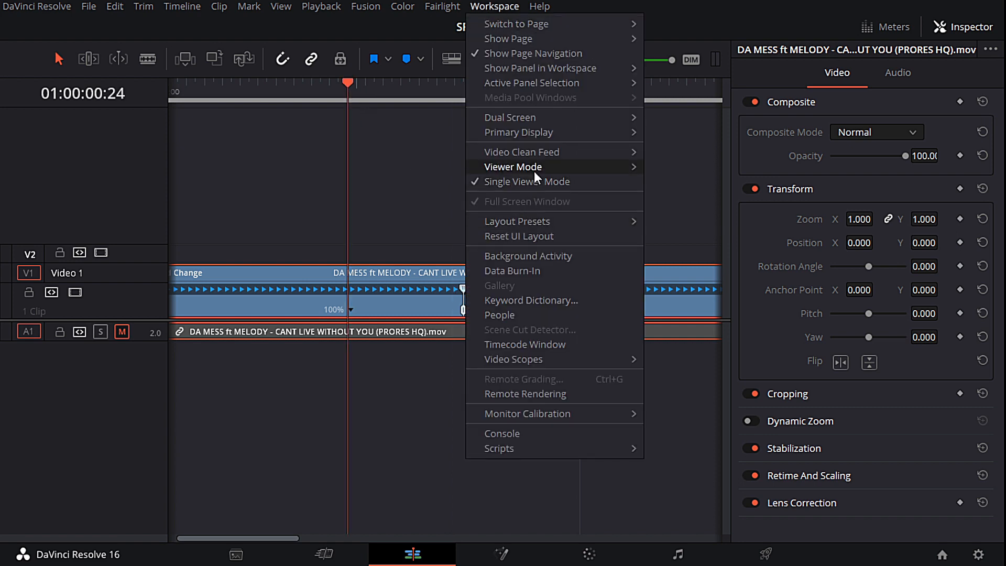
mouse_move(533, 167)
click(724, 169)
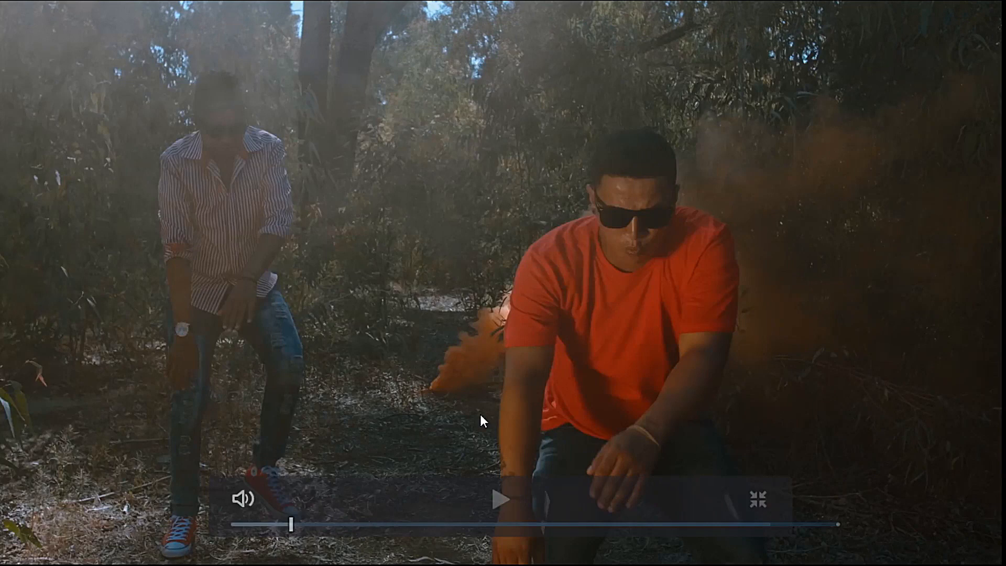
key(space)
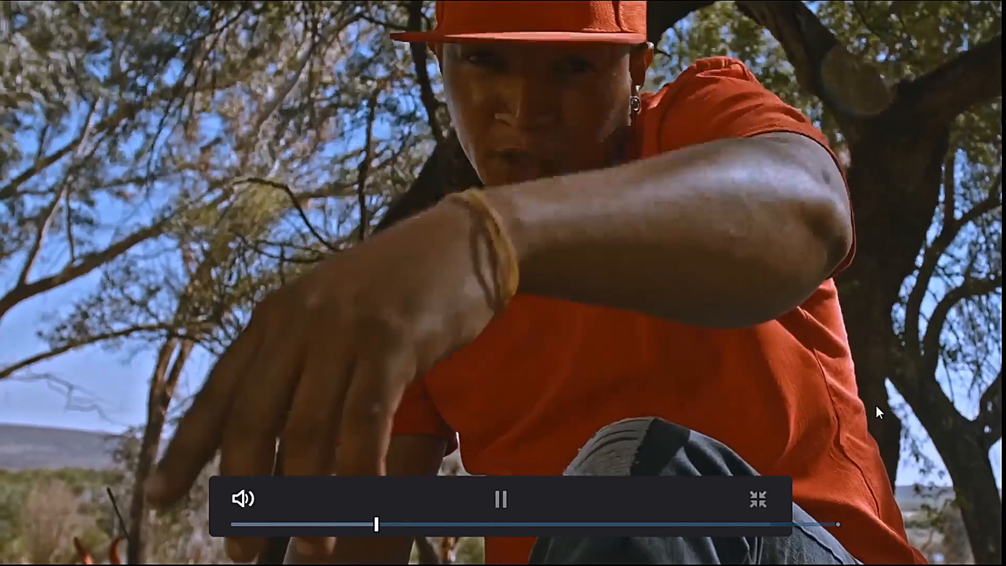
key(space)
Step: Replay the speed ramp twice in the full-screen viewer, including once from before the cut, and return to the edit timeline
click(341, 525)
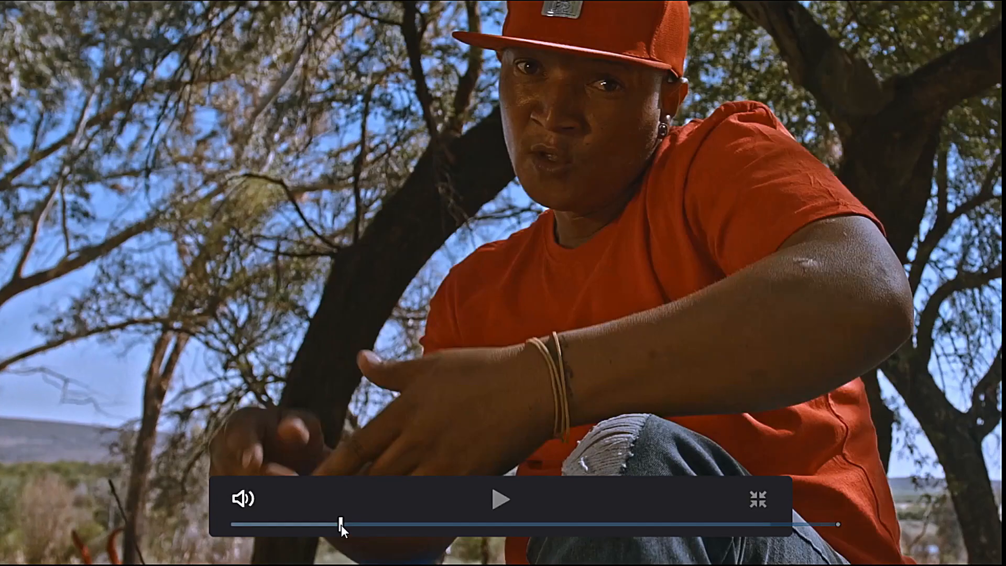
key(space)
key(space)
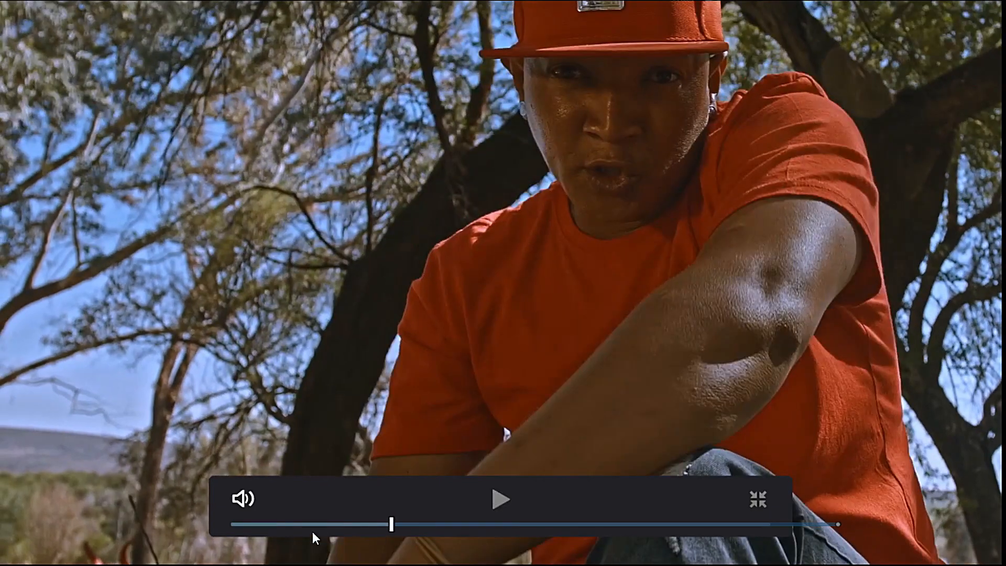
click(287, 525)
key(space)
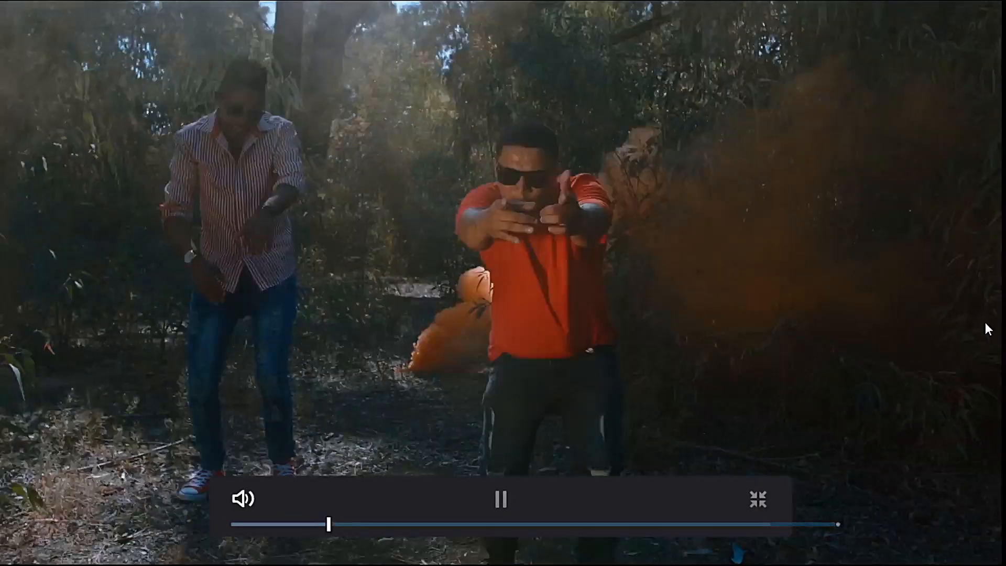
key(space)
click(758, 501)
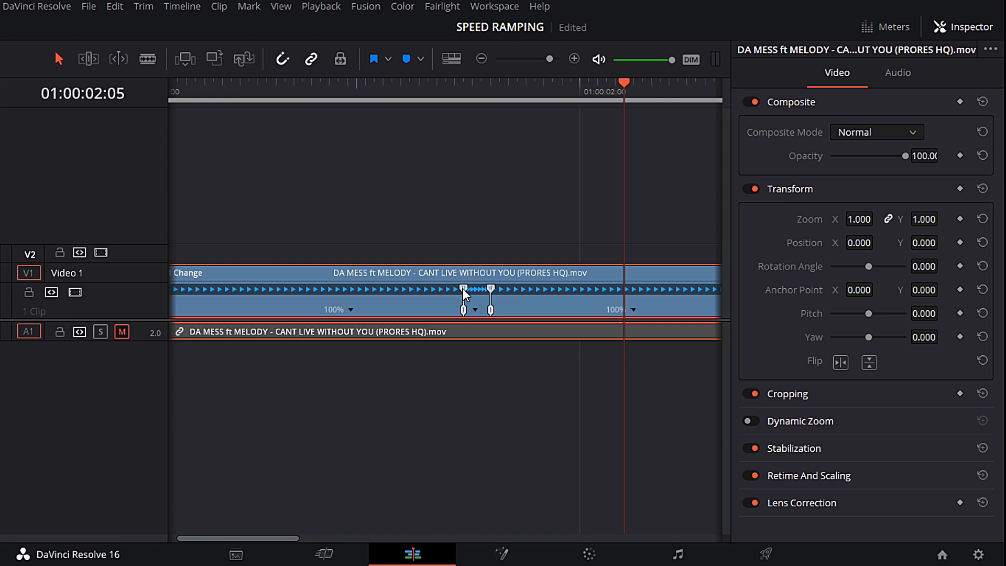
Step: Try shifting the upper handle of the first speed point slightly later, and undo the change
mouse_move(462, 289)
mouse_down()
mouse_move(441, 293)
mouse_move(476, 293)
mouse_up()
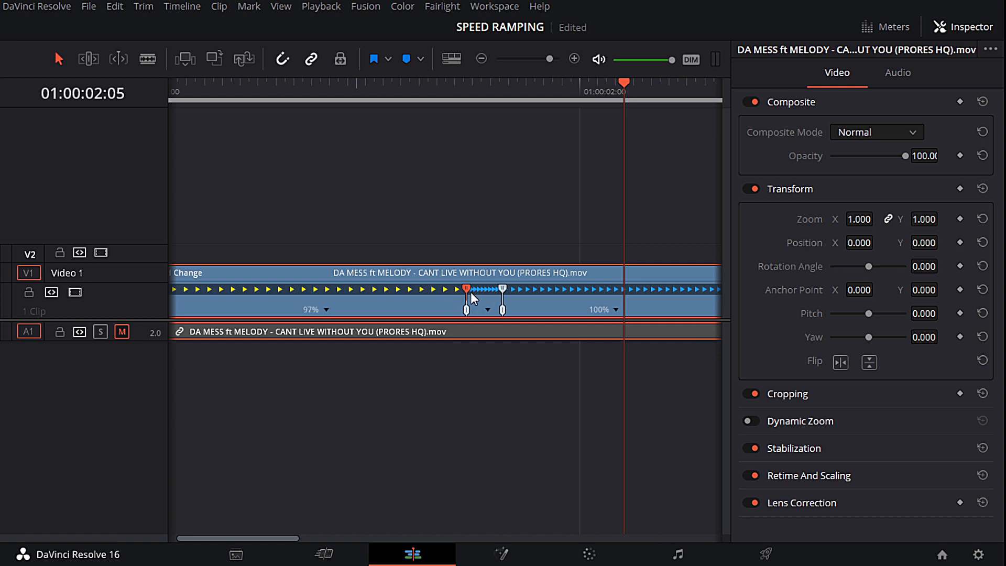
key(ctrl+z)
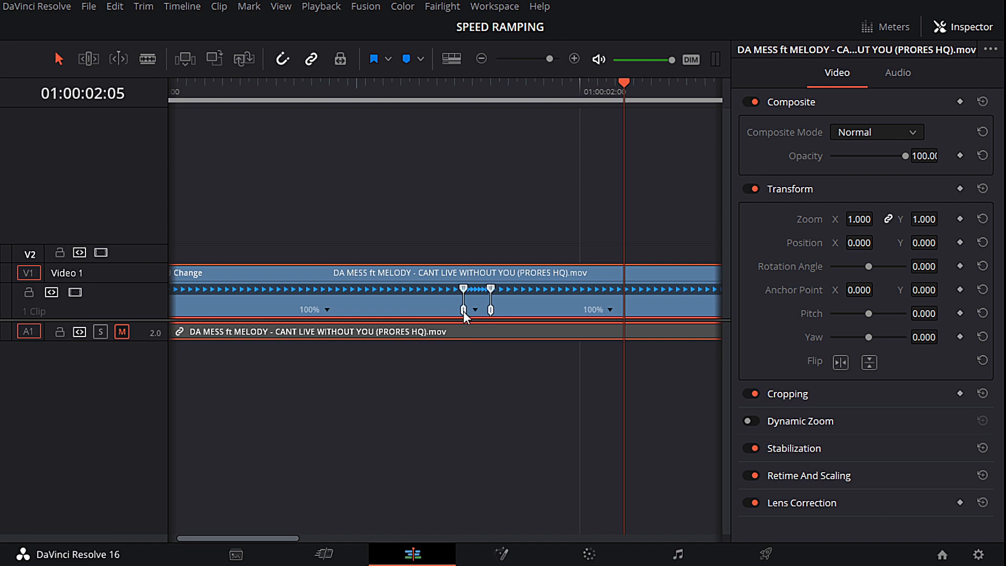
Step: Widen the 800% section by moving the first speed point's lower handle earlier and the second speed point's lower handle later
drag(464, 313, 420, 314)
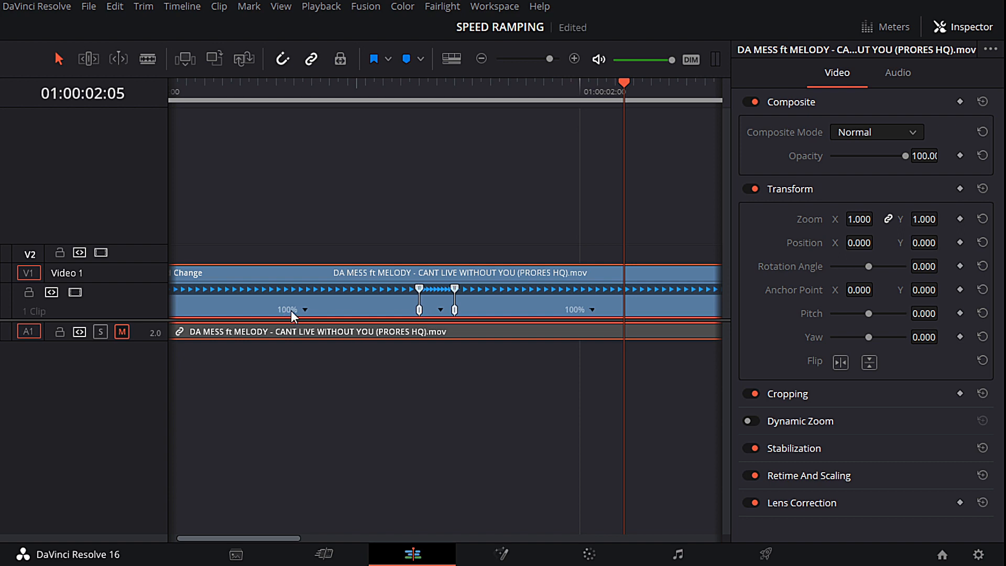
drag(464, 315, 487, 319)
Step: Play the widened 800% section in the full-screen cinema viewer, starting from 01:00:01:00
click(357, 86)
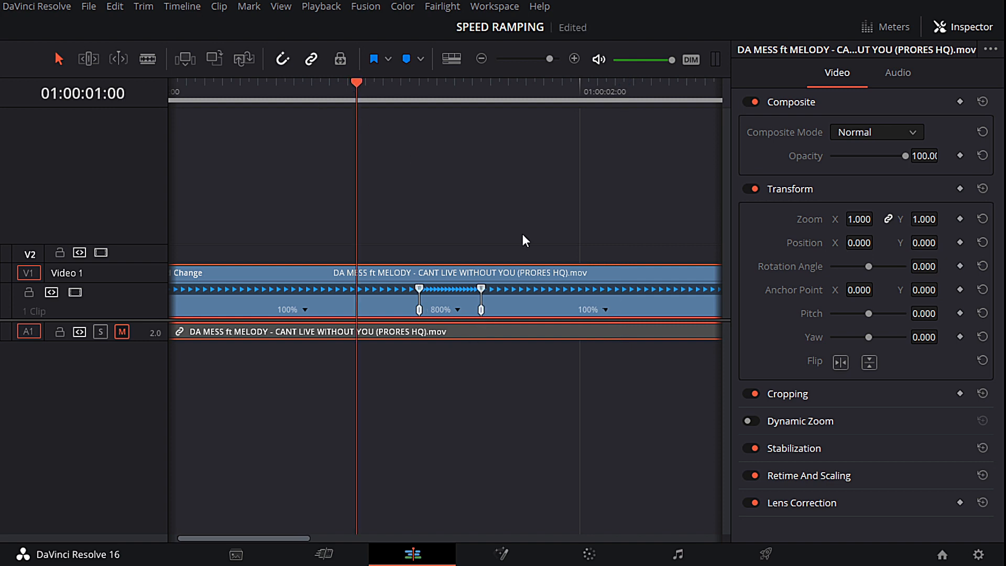
click(494, 6)
mouse_move(638, 166)
click(681, 170)
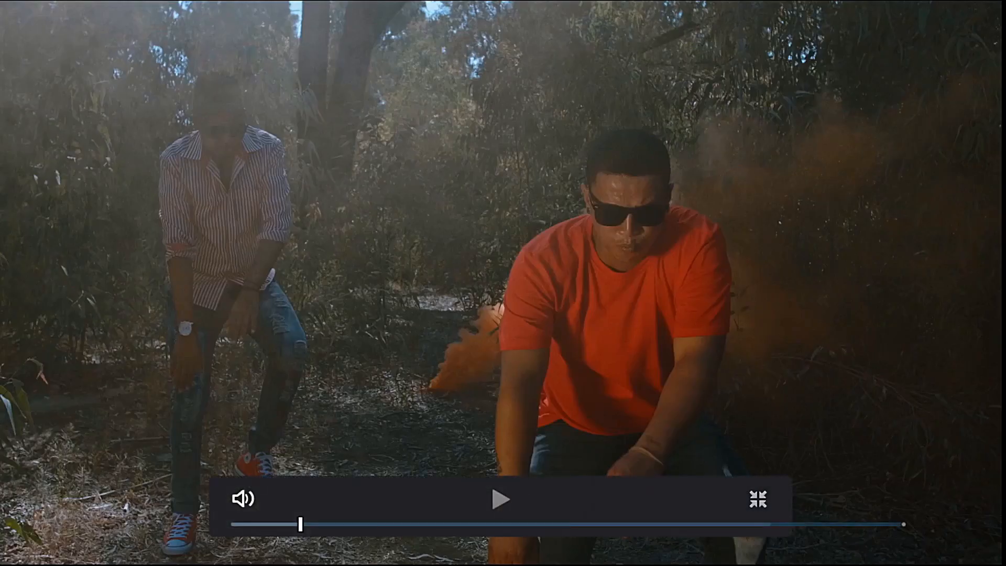
key(space)
key(space)
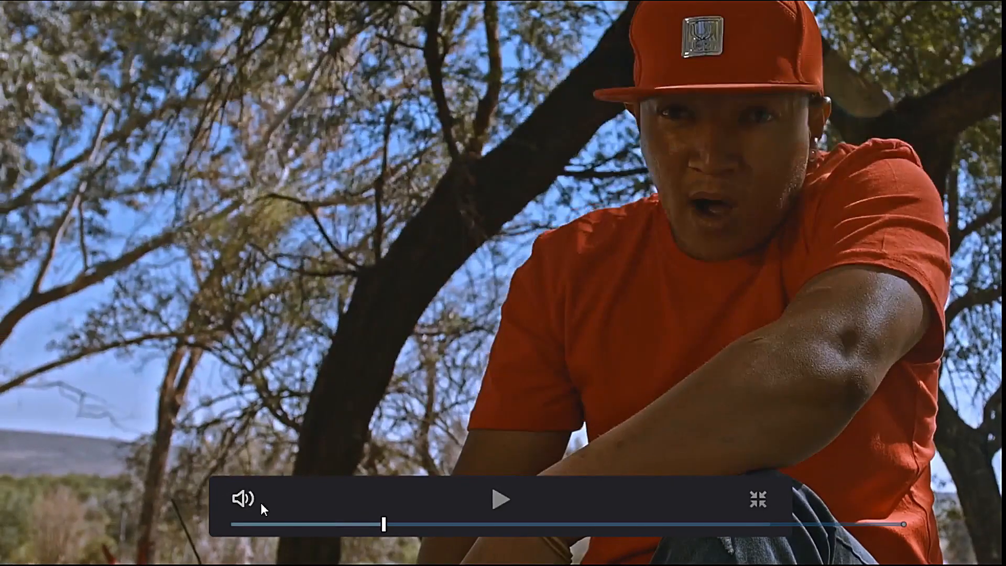
Step: Replay the speed ramp twice in the full-screen viewer, each time from before the cut
click(305, 524)
key(space)
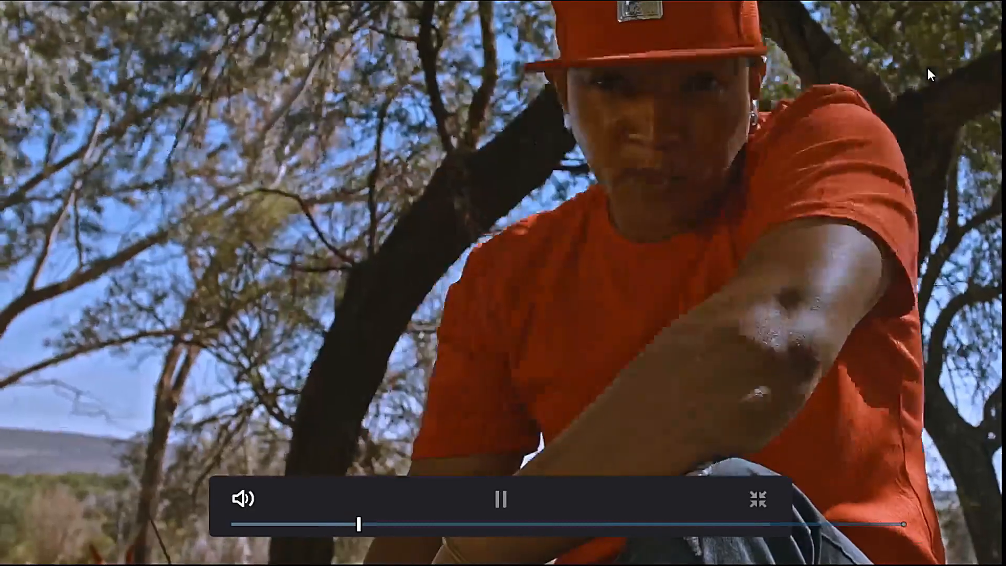
key(space)
click(276, 523)
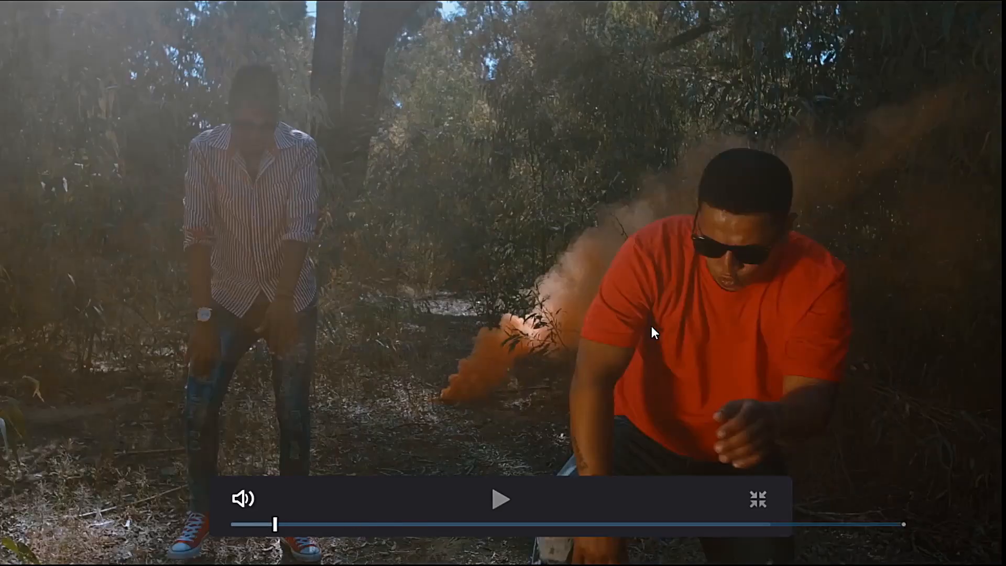
key(space)
key(space)
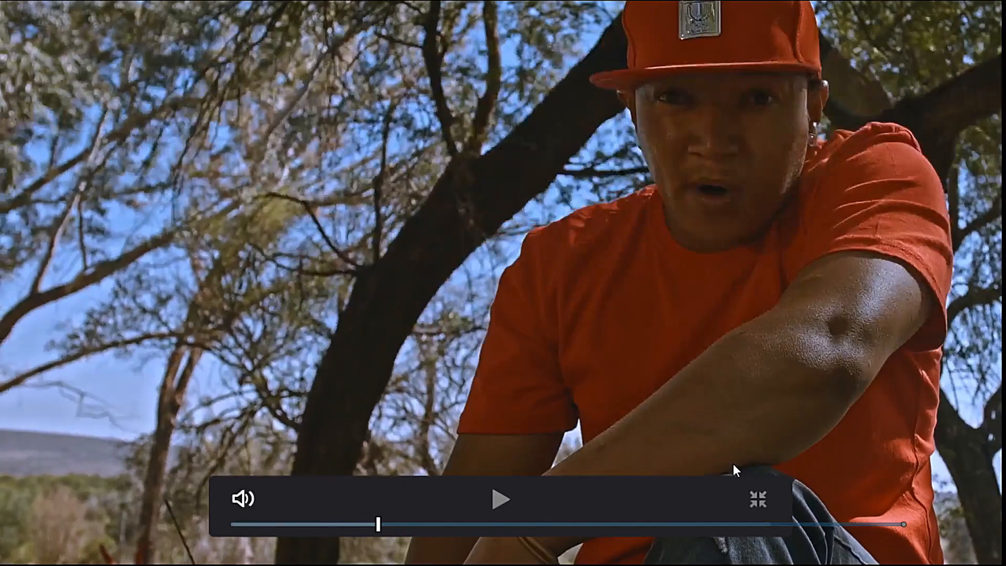
Step: Return to the edit timeline and play through the 800% section from just before the first speed point
click(758, 499)
click(388, 92)
key(space)
key(space)
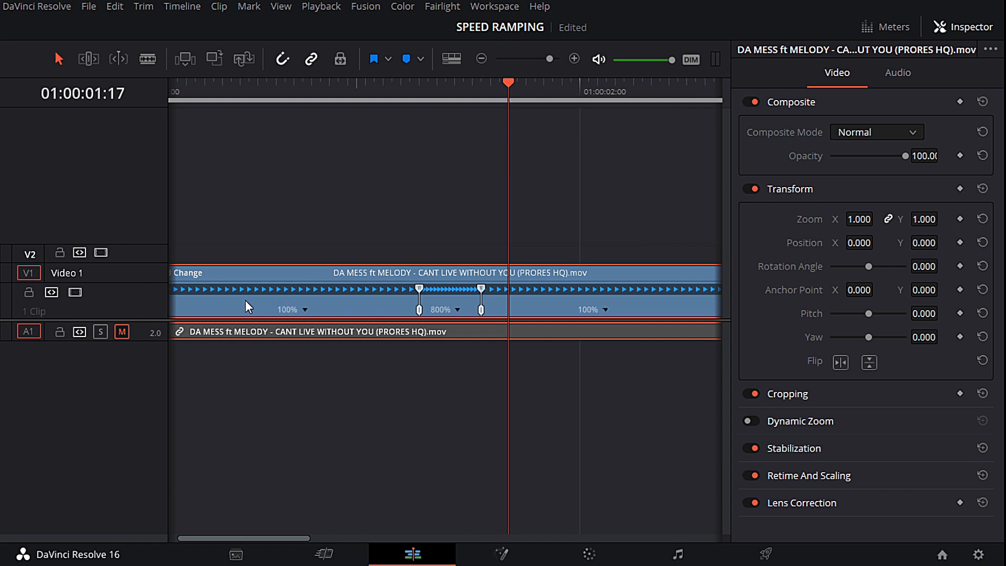
Step: Add a speed point at 01:00:00:17 in the 100% segment before the 800% section
click(304, 97)
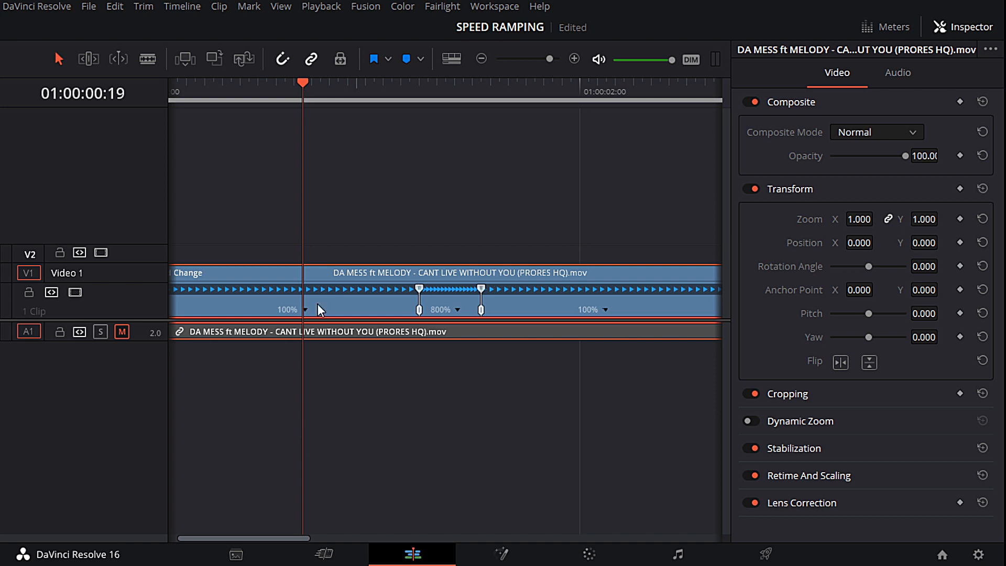
drag(307, 85, 285, 87)
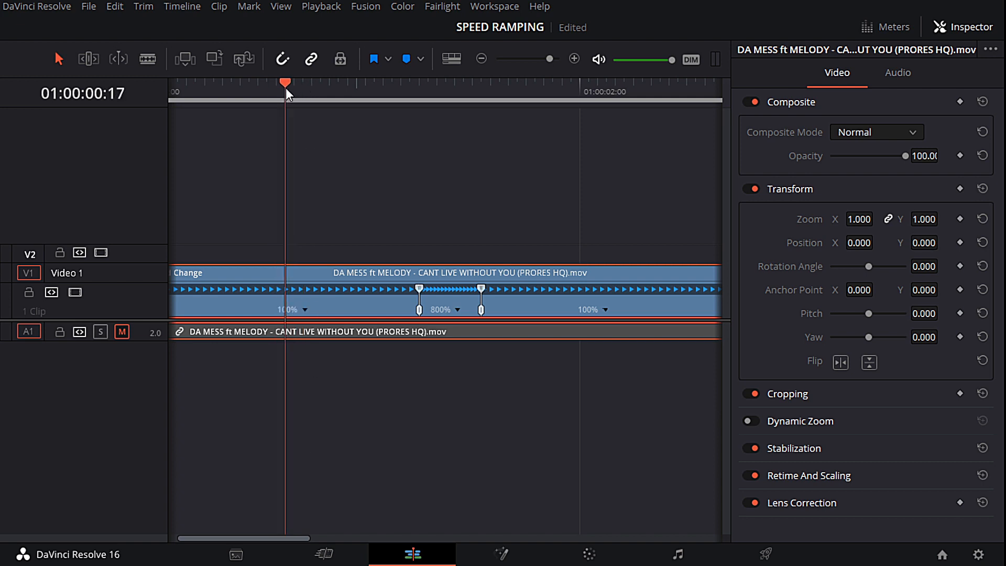
click(306, 309)
click(344, 334)
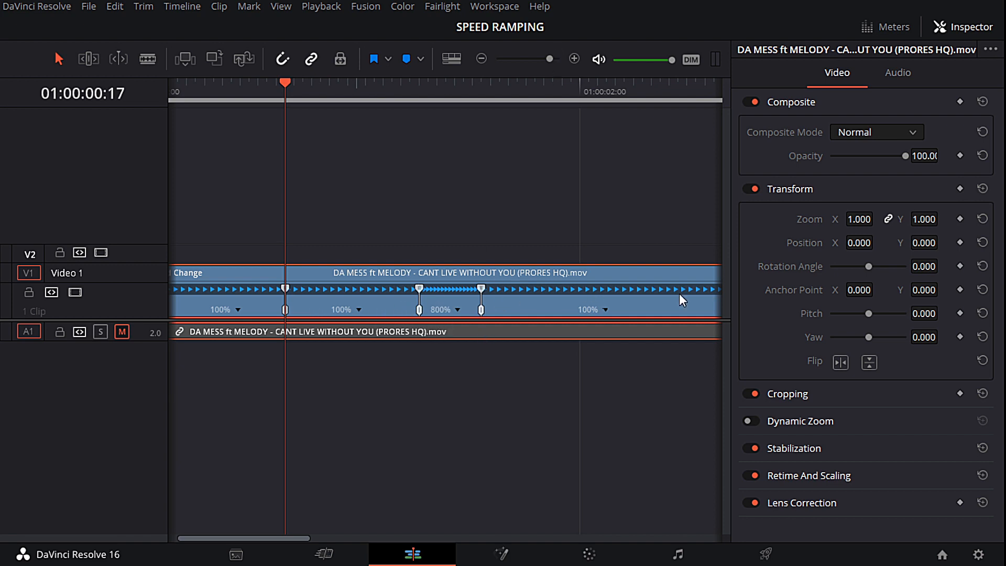
Step: Set the speed of the segment between the new speed point and the 800% section to 75%
click(358, 310)
mouse_move(424, 366)
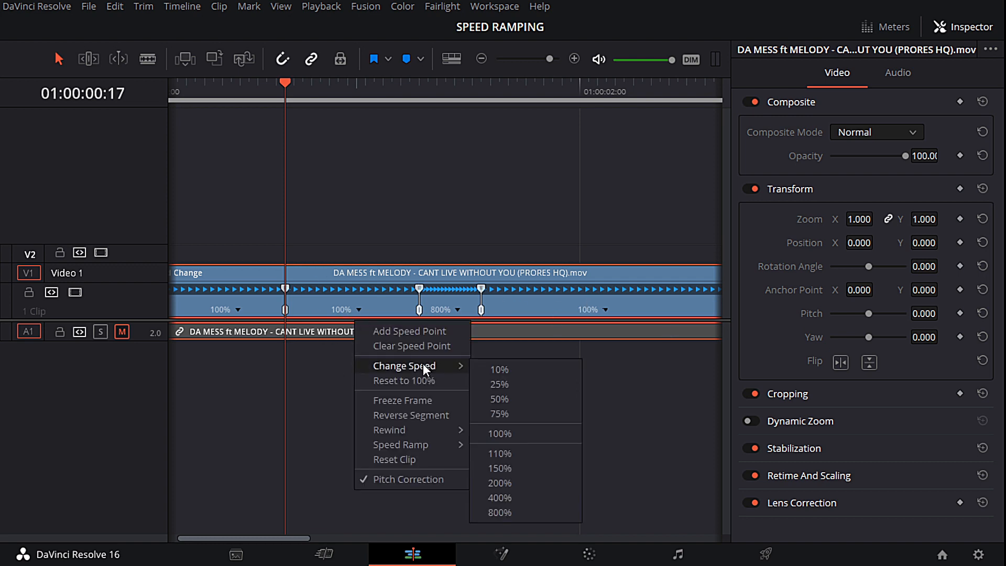
click(498, 413)
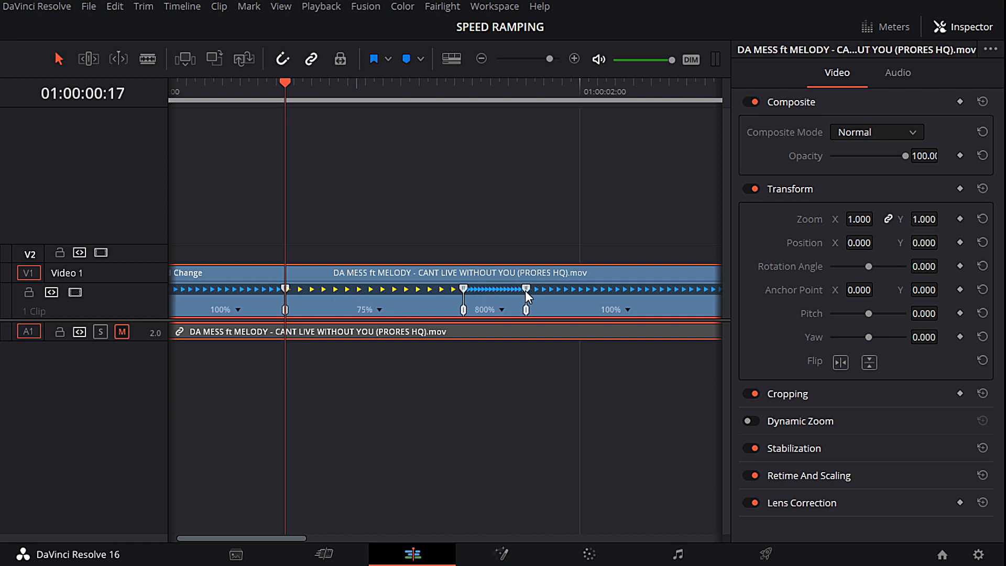
Step: Play the clip from 01:00:00:00 through the slowed and sped-up sections in the full-screen cinema viewer
drag(207, 93, 126, 97)
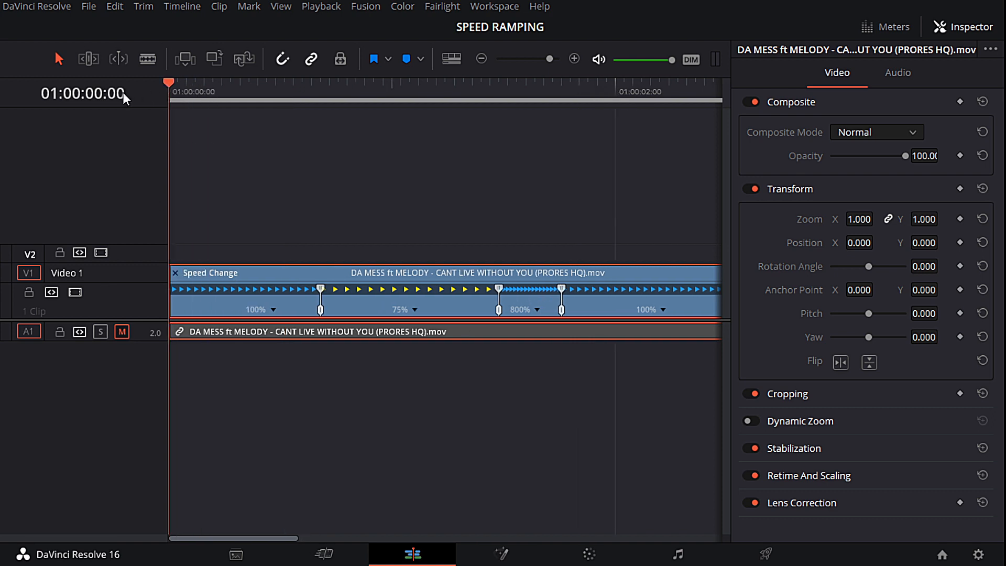
click(501, 7)
mouse_move(545, 168)
click(661, 170)
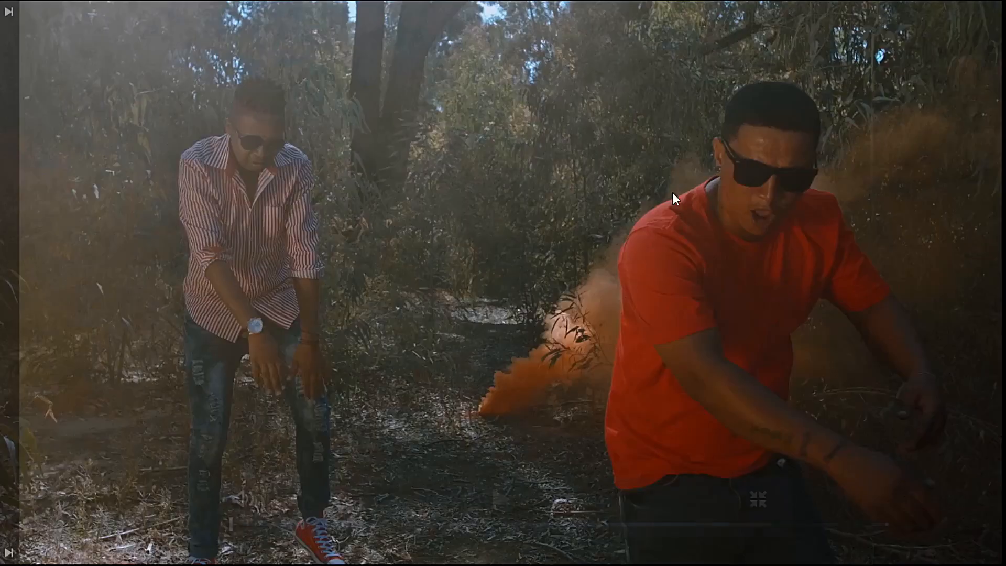
key(space)
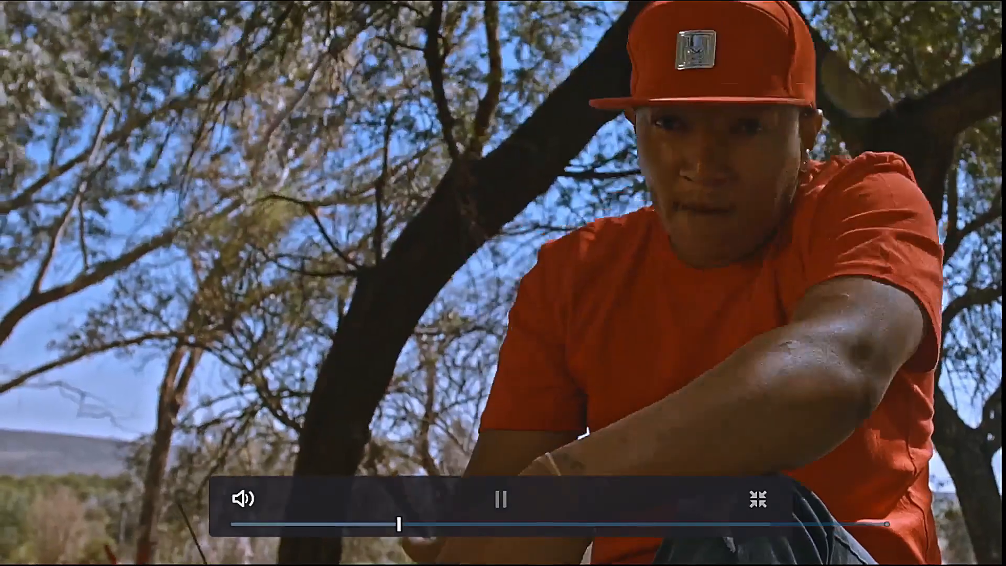
key(space)
Step: Replay the ramp twice from the clip's start in the full-screen viewer, and return to the edit timeline
drag(373, 525, 124, 532)
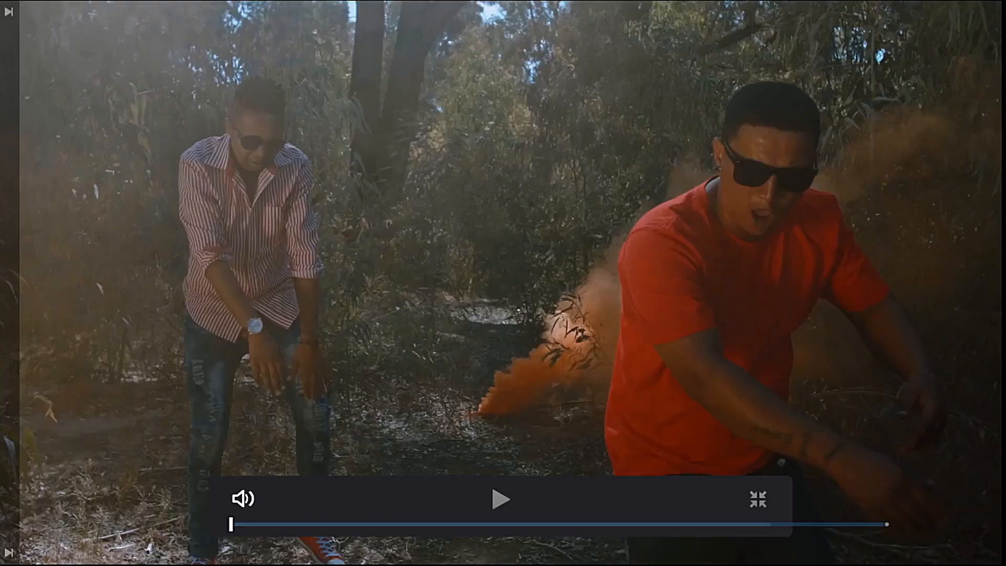
key(space)
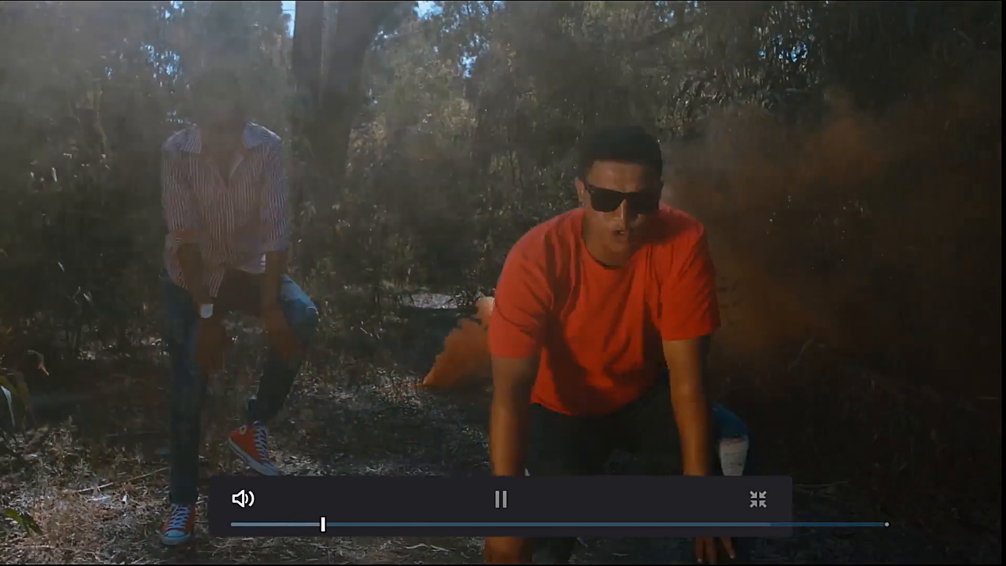
key(space)
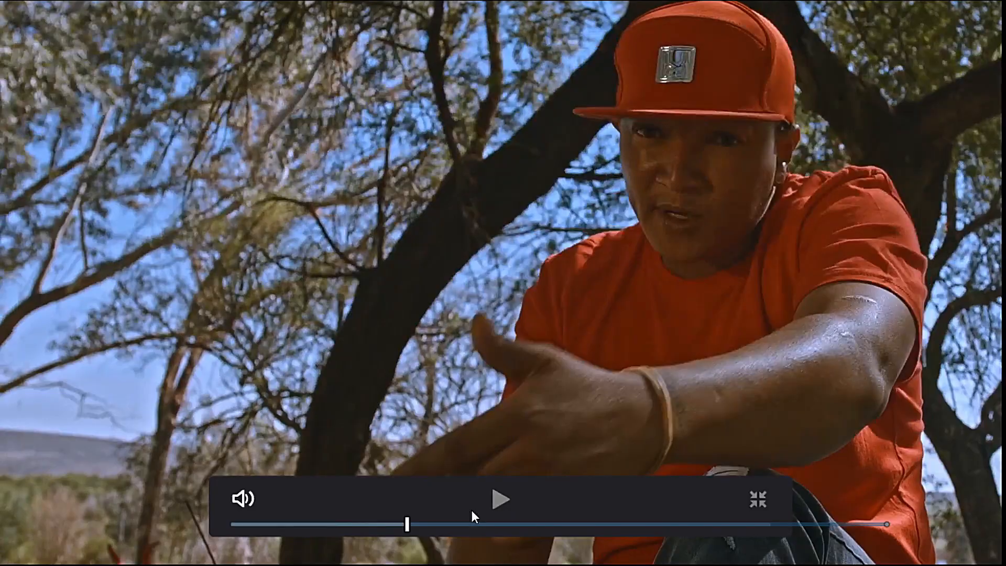
drag(313, 522, 155, 534)
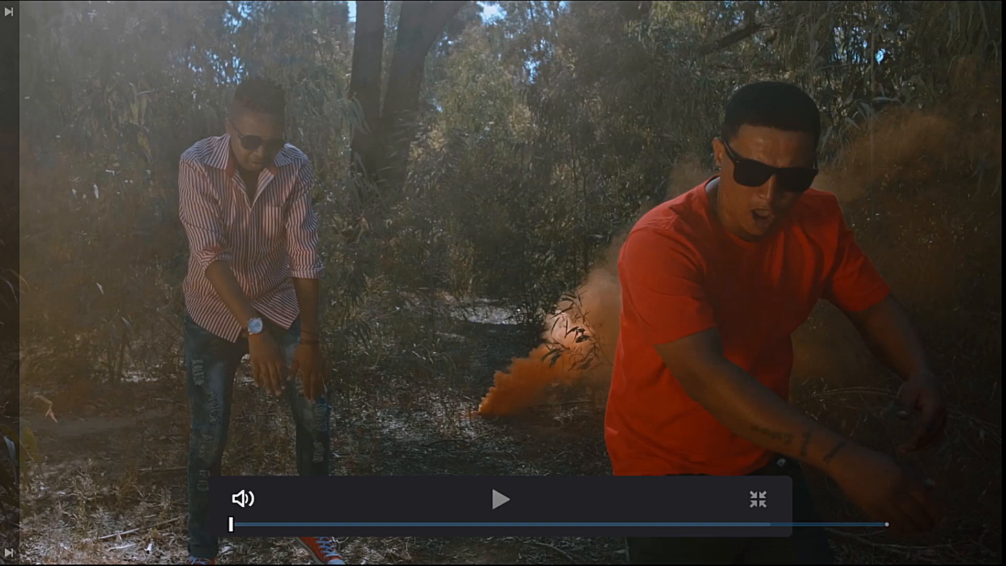
key(space)
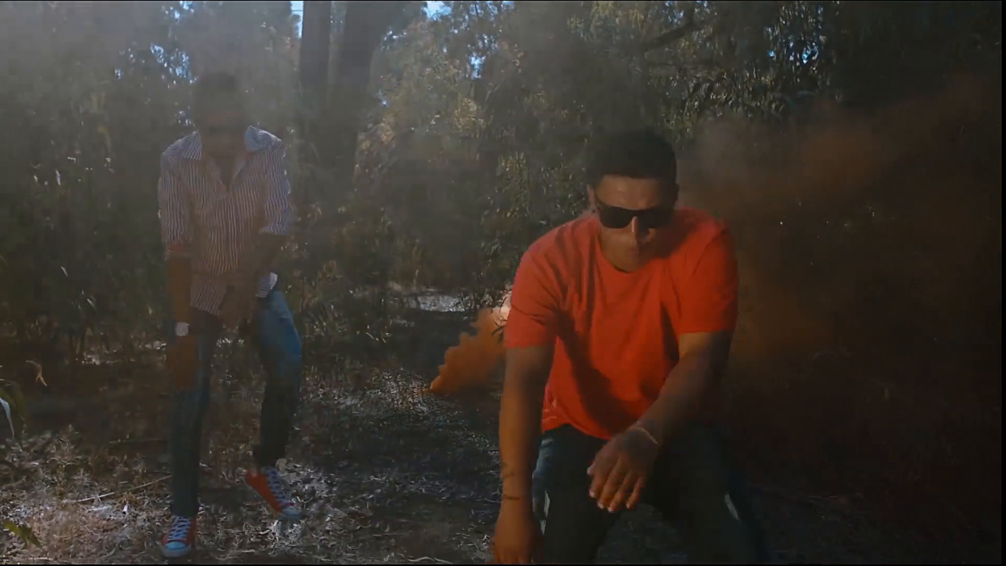
key(space)
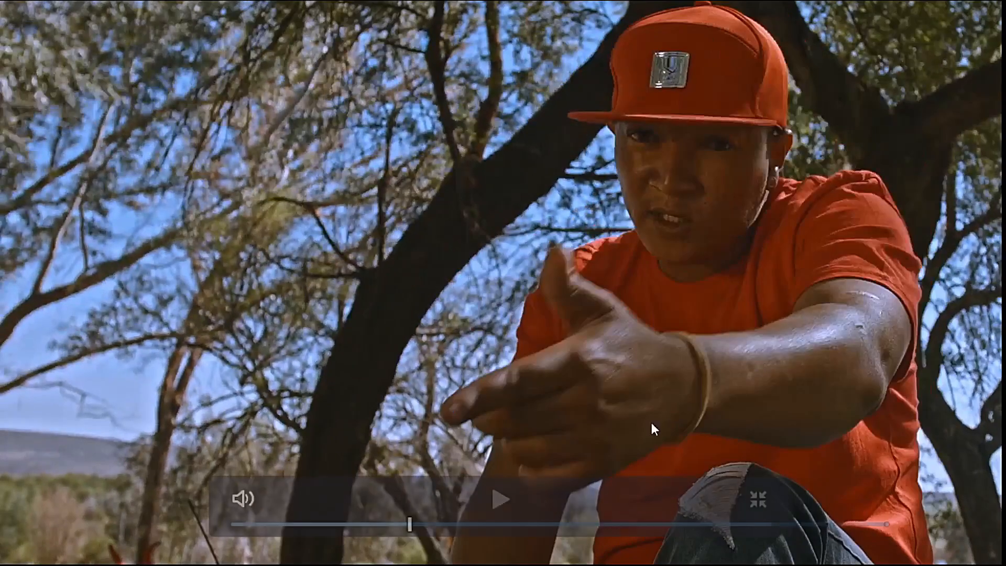
click(758, 502)
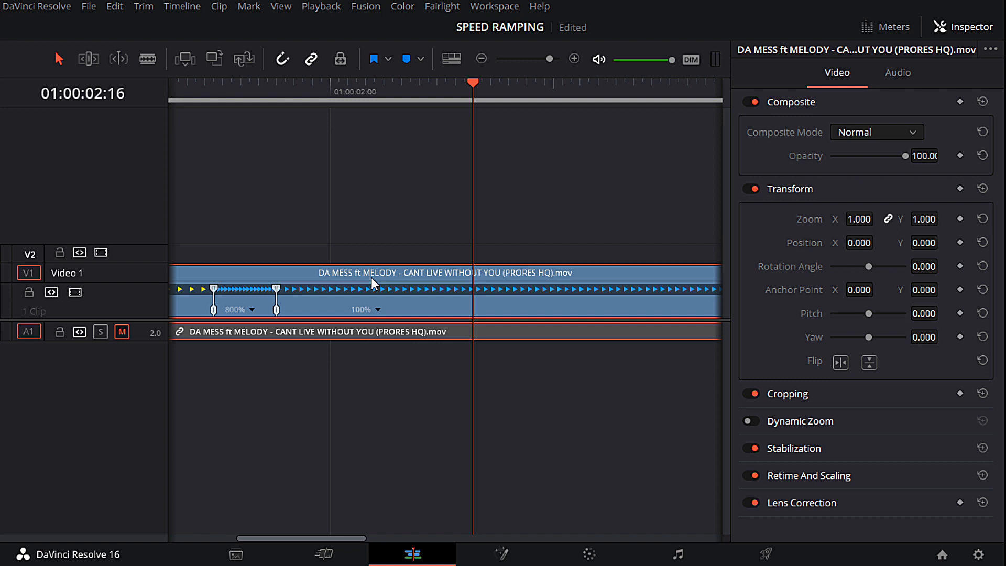
Step: Put the playhead at 01:00:01:11 near the start of the 800% section and open the clip's Retime Curve
click(206, 85)
drag(347, 538, 296, 544)
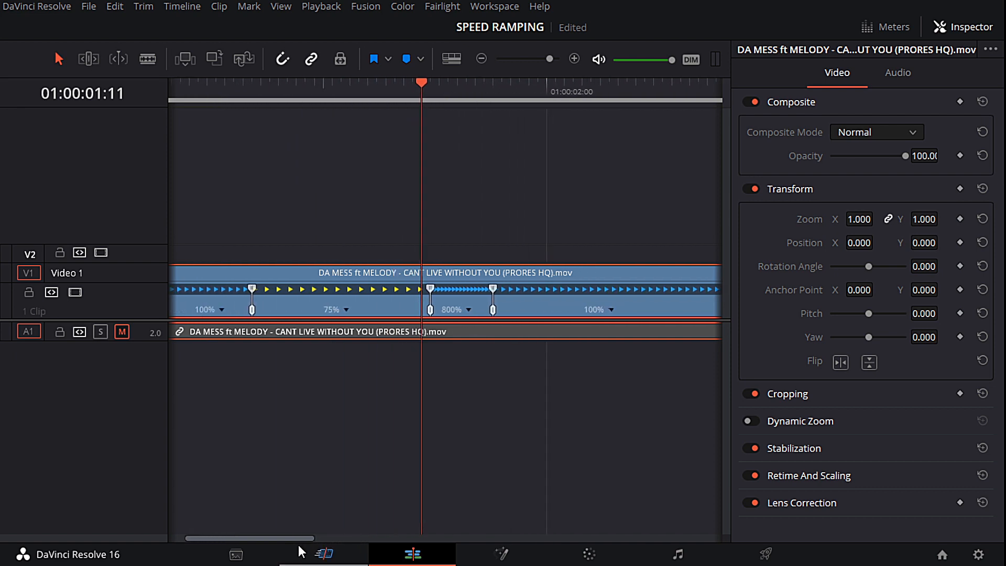
right_click(458, 272)
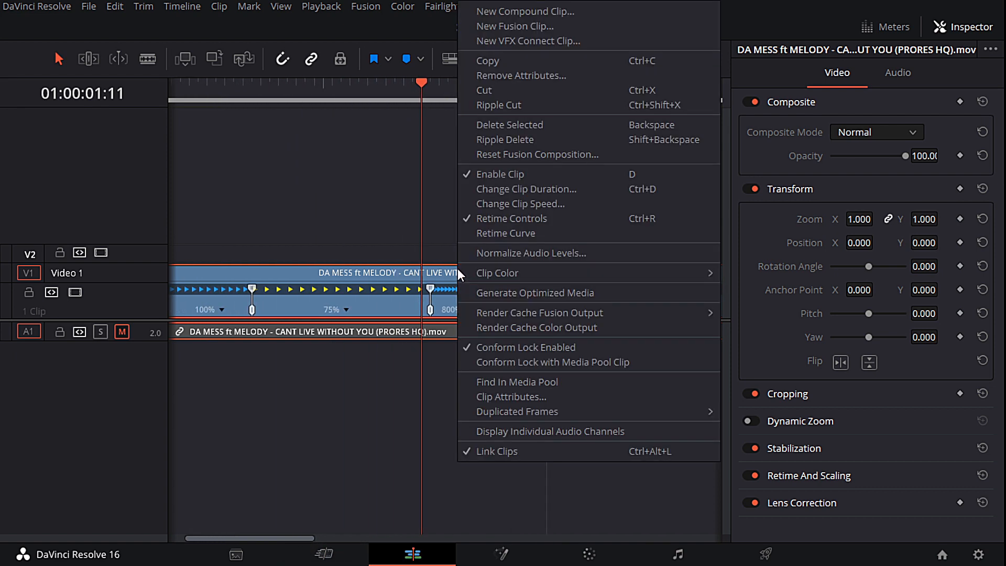
click(515, 236)
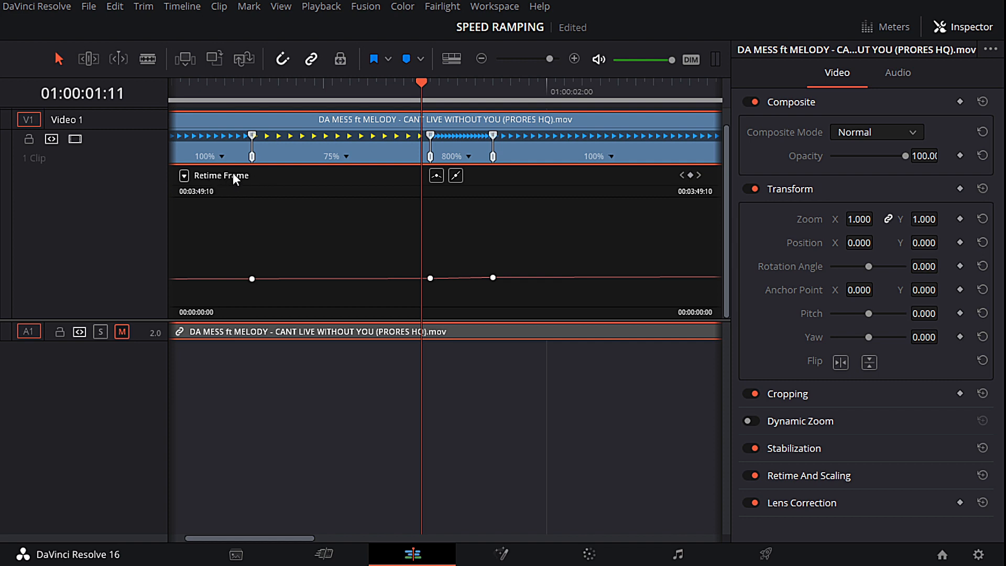
Step: Show the Retime Speed curve together with the Retime Frame curve in the clip's curve editor
click(184, 176)
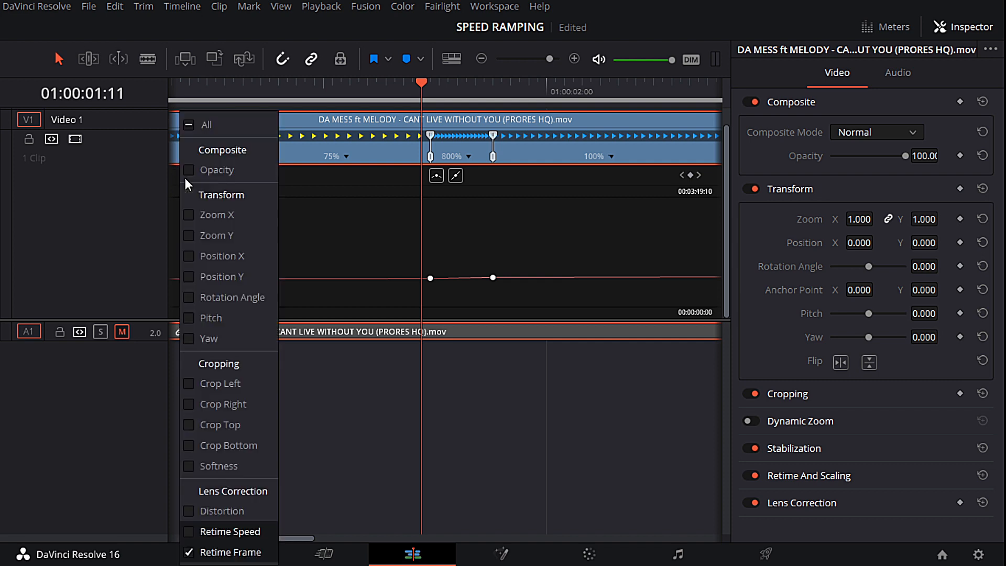
click(189, 532)
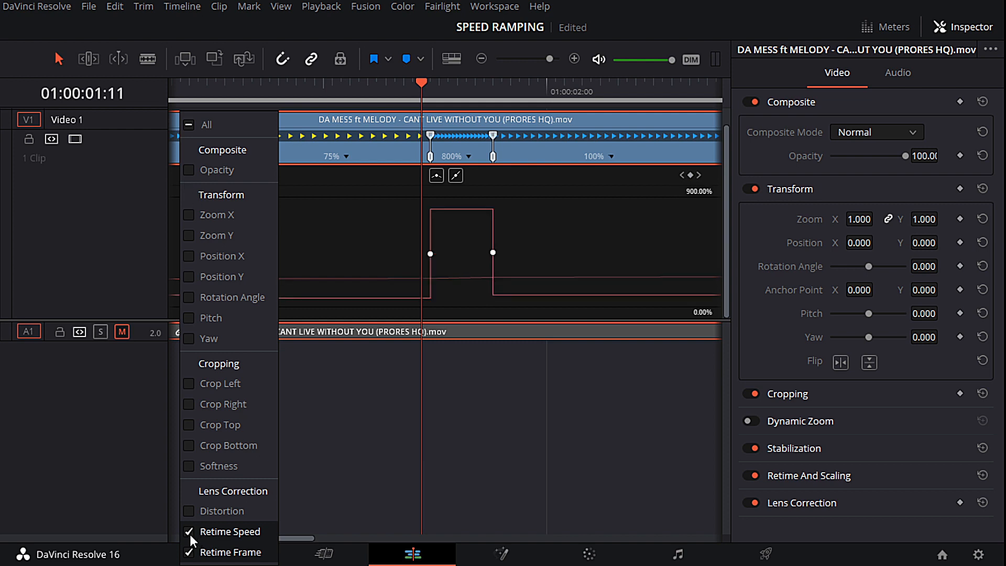
click(189, 553)
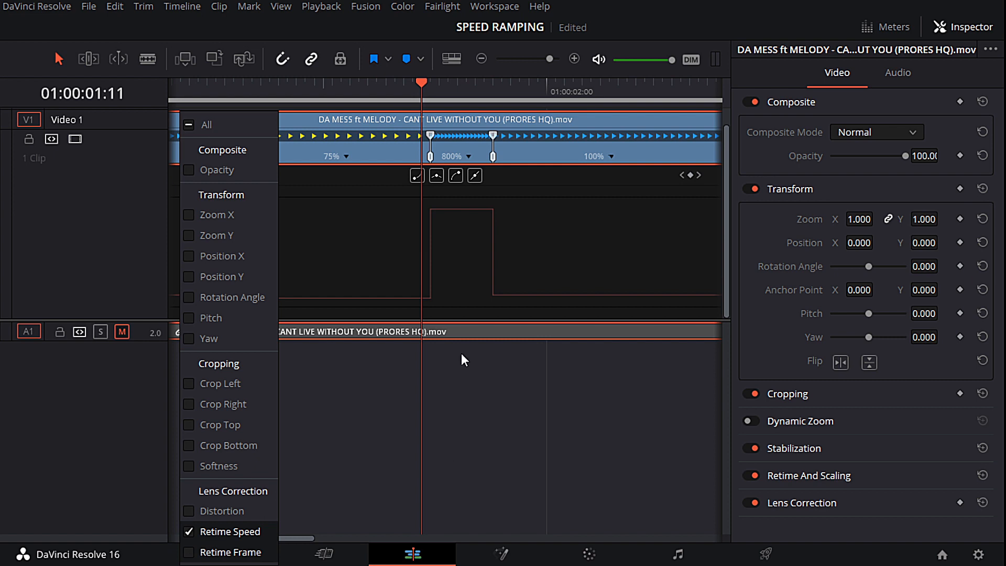
click(189, 552)
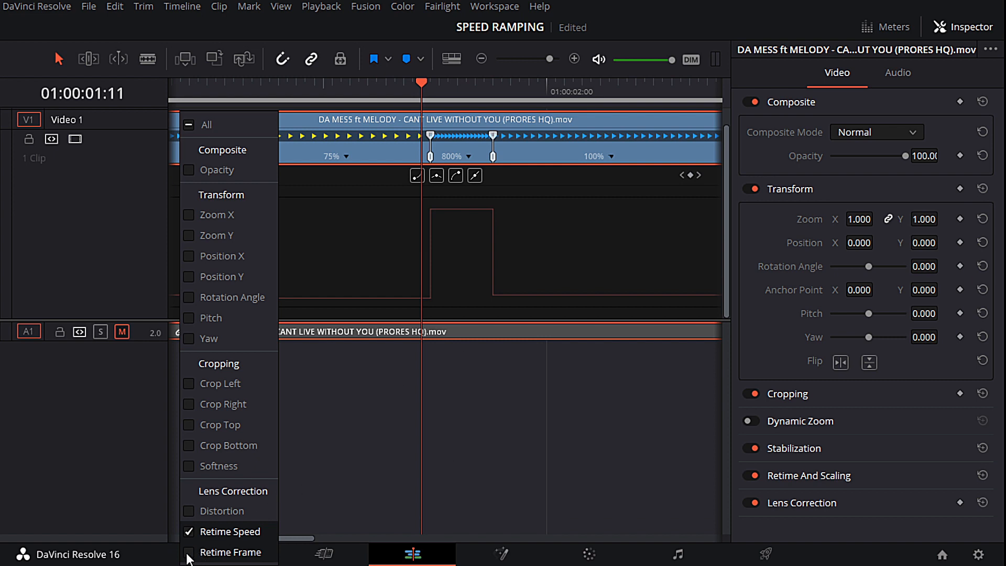
click(465, 434)
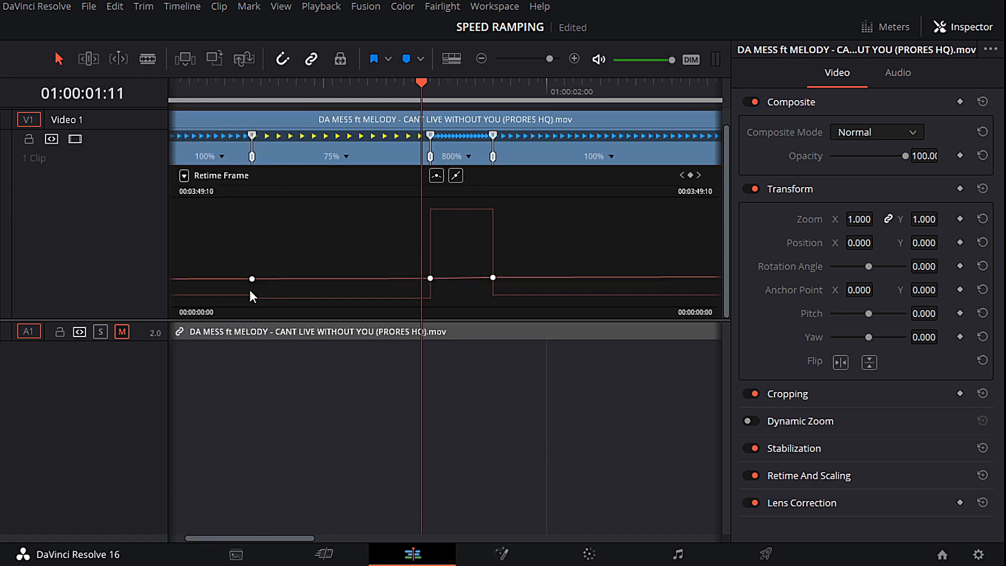
Step: Move the playhead to 01:00:01:07 and smooth the curve point at the start of the 800% section into a Bezier curve
drag(418, 83, 386, 116)
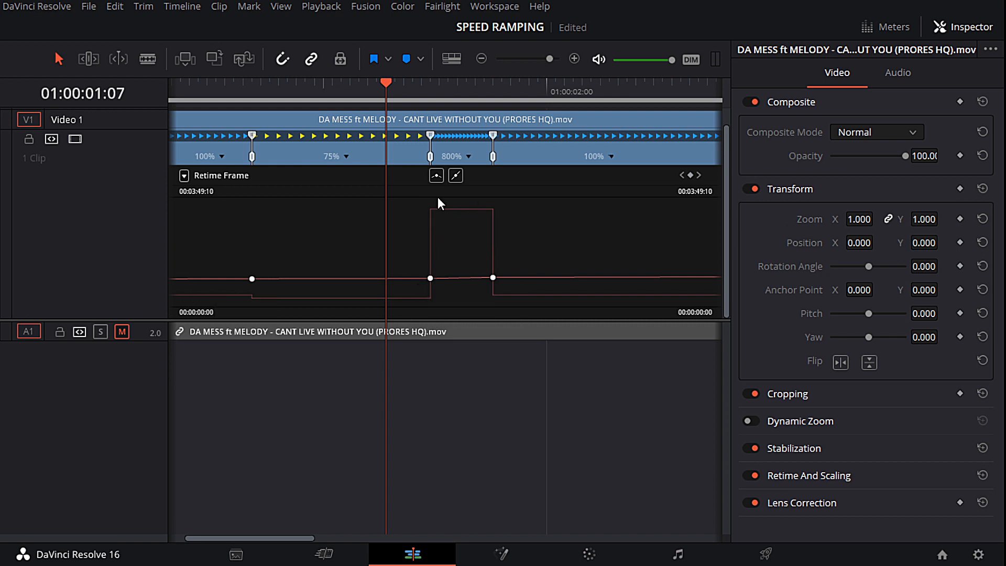
click(436, 175)
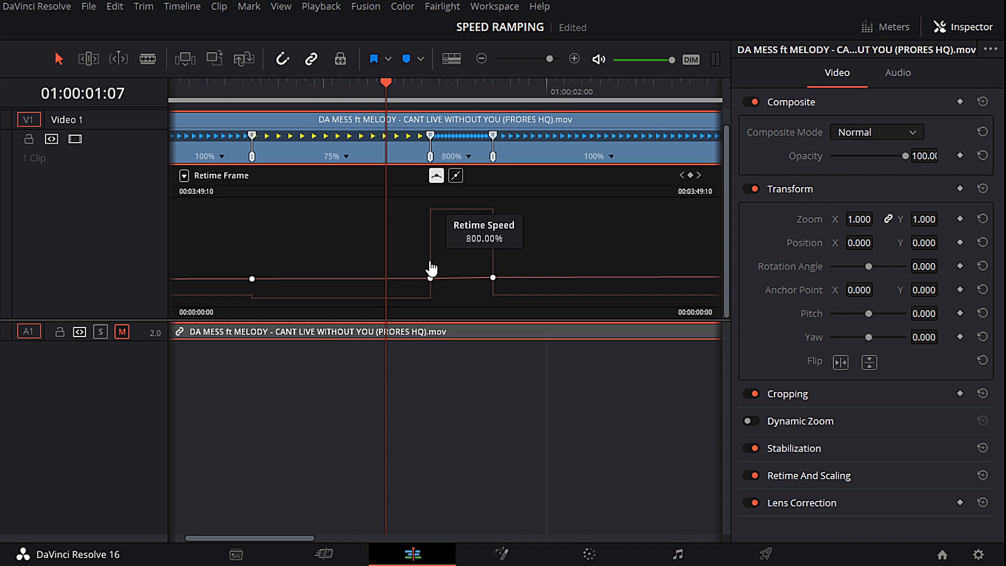
click(430, 278)
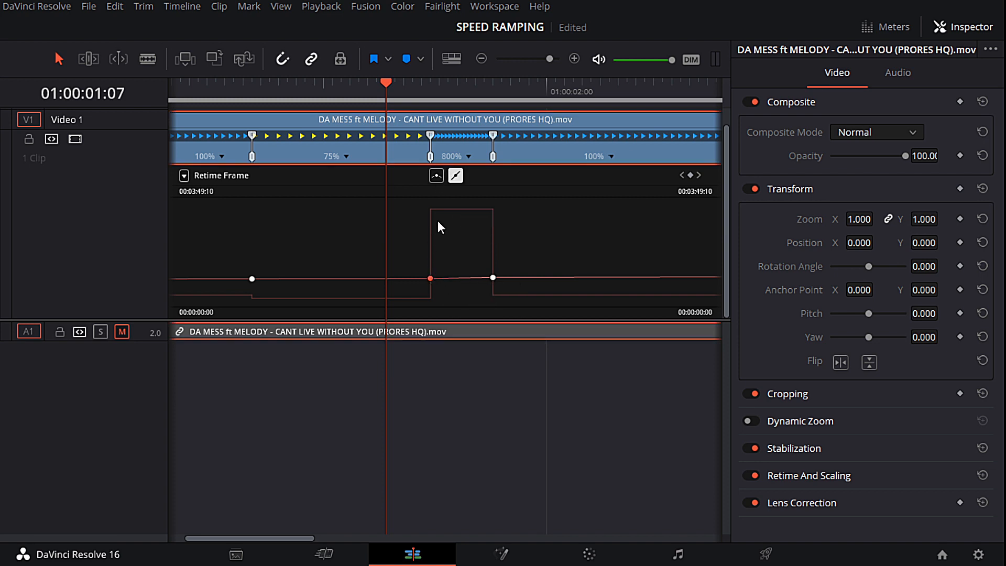
click(436, 176)
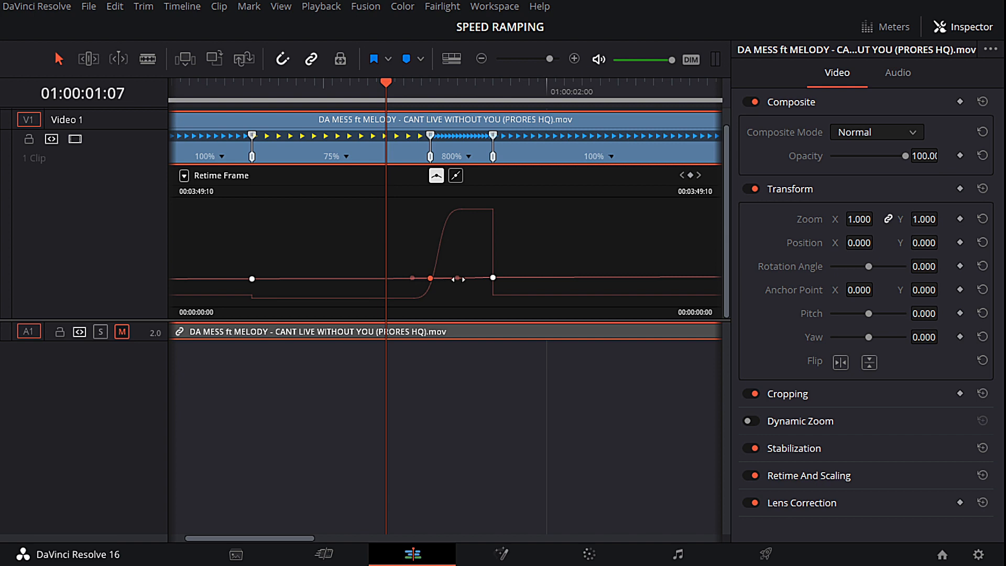
Step: Lengthen the Bezier handles at the start of the 800% section, and smooth and widen the curve point at its end
mouse_move(461, 278)
mouse_down()
mouse_move(450, 278)
mouse_move(467, 280)
mouse_up()
click(493, 278)
click(437, 176)
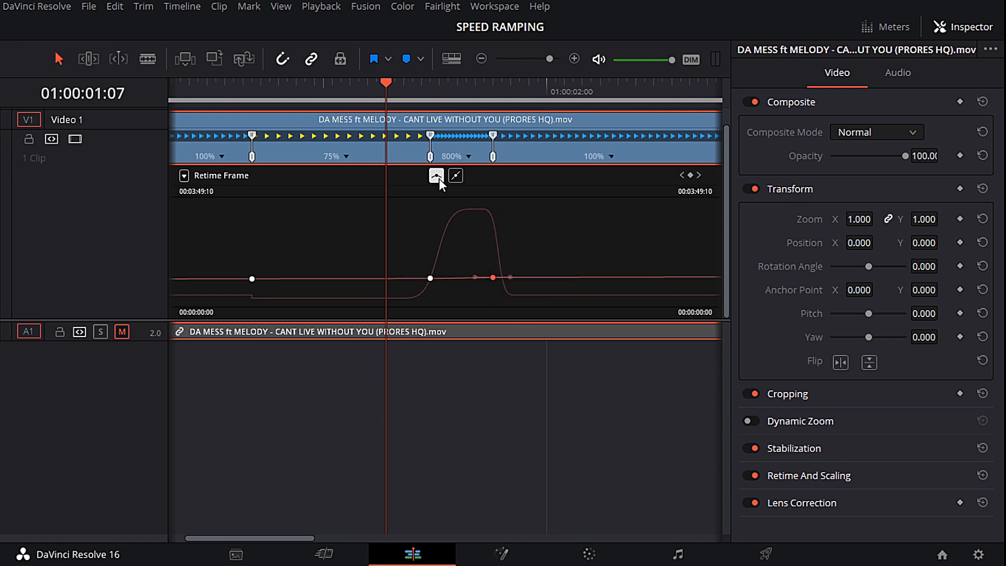
drag(511, 279, 518, 277)
Step: Play the smoothed speed ramp from 01:00:00:11 in the Cinema Viewer and stop after the cut to the second shot
drag(213, 80, 197, 82)
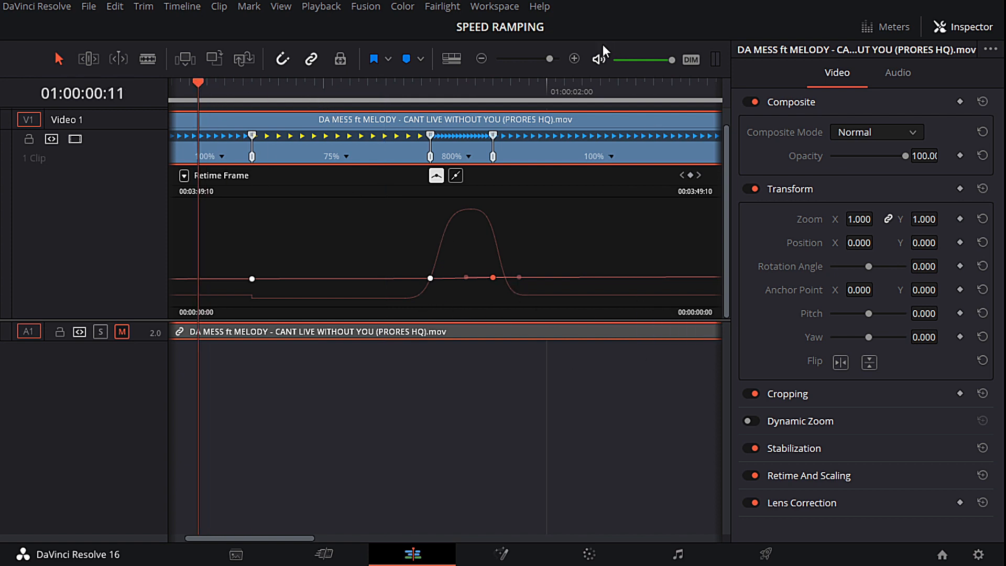
click(495, 6)
mouse_move(520, 166)
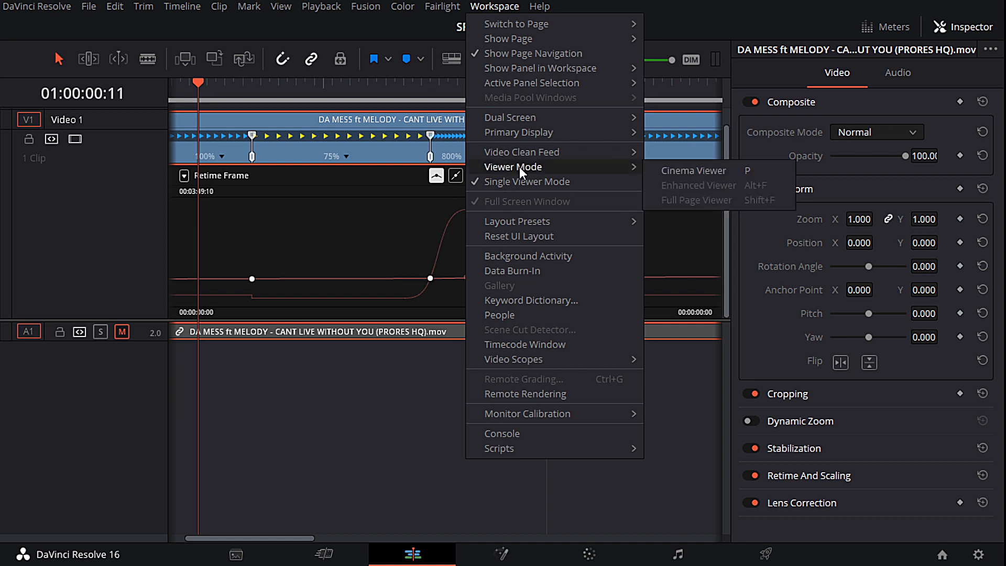
click(676, 168)
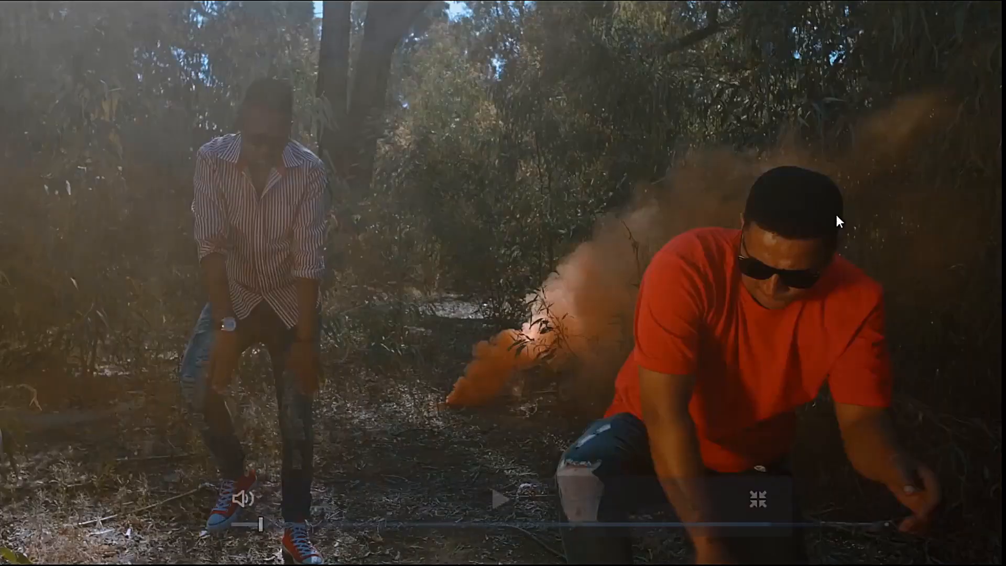
key(space)
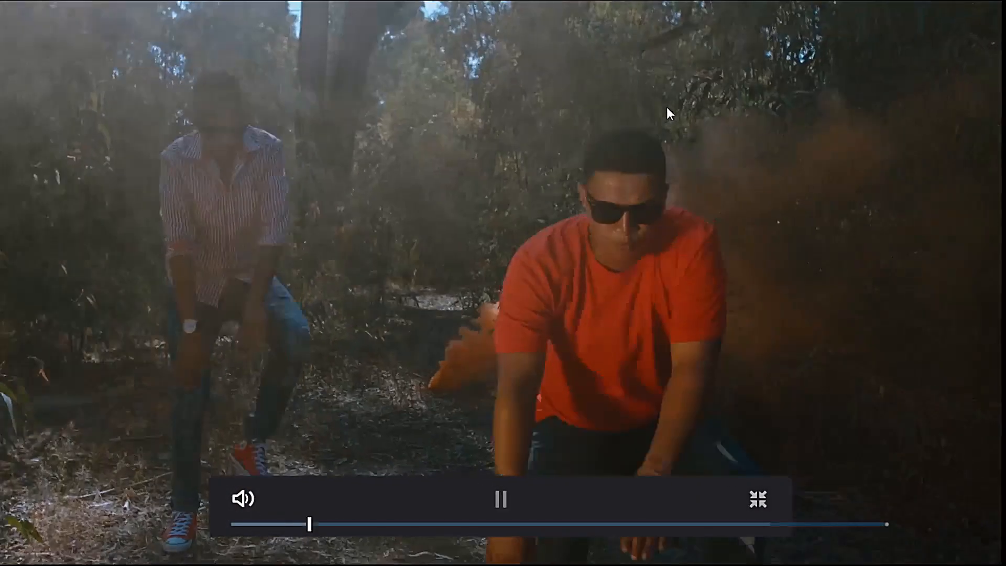
key(space)
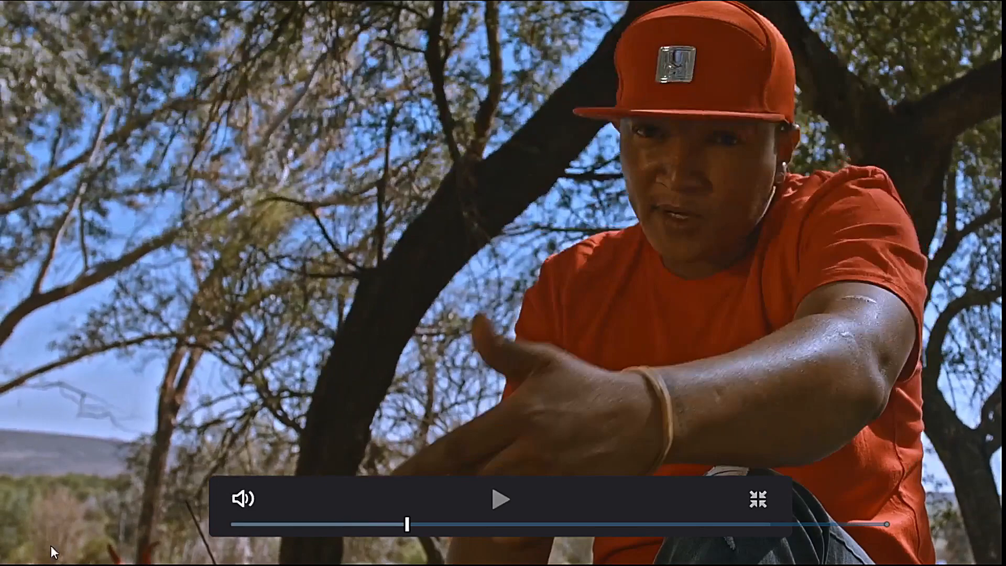
Step: Replay the ramp from near the clip's start, stop just after the cut, and return to the edit timeline
click(275, 523)
key(space)
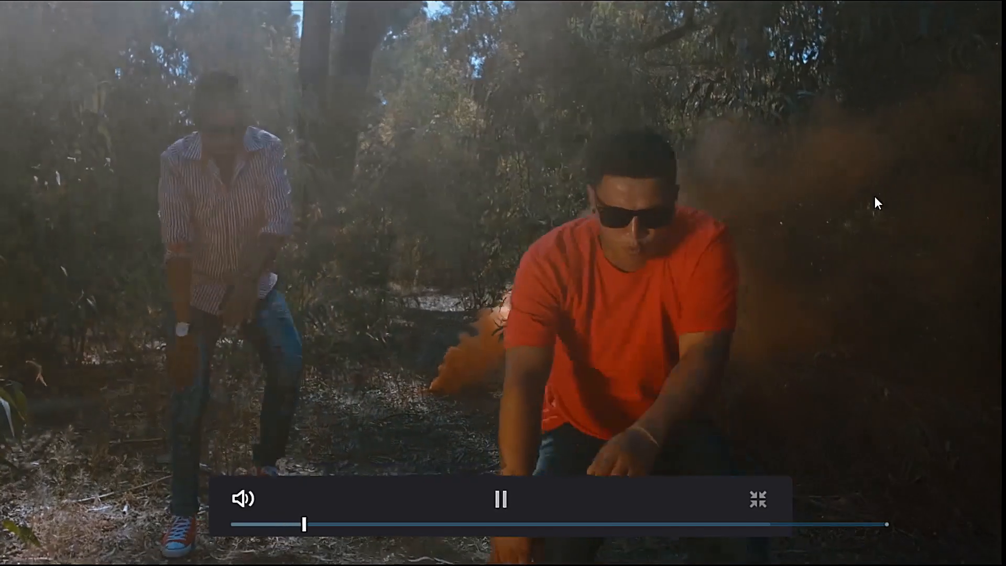
key(space)
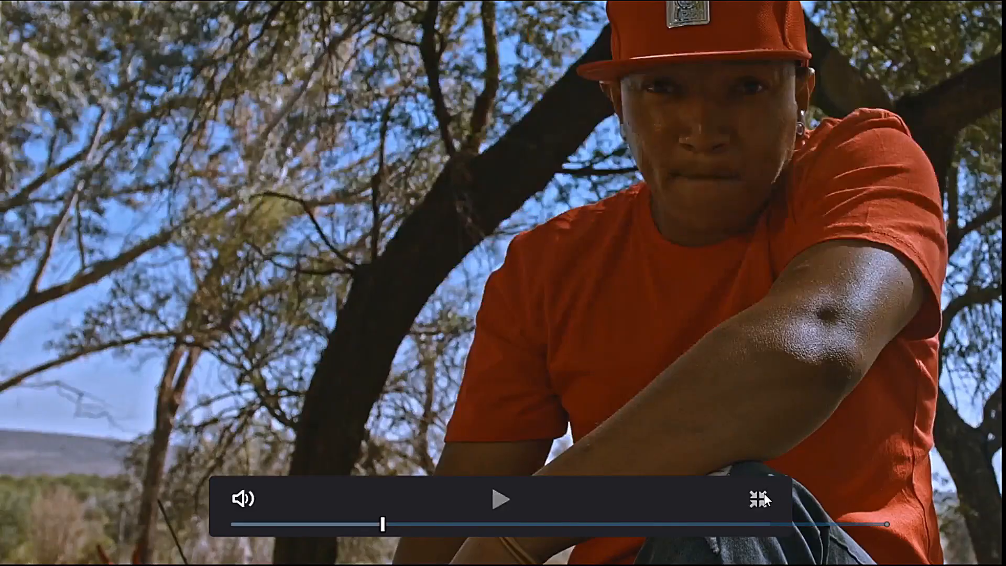
click(763, 494)
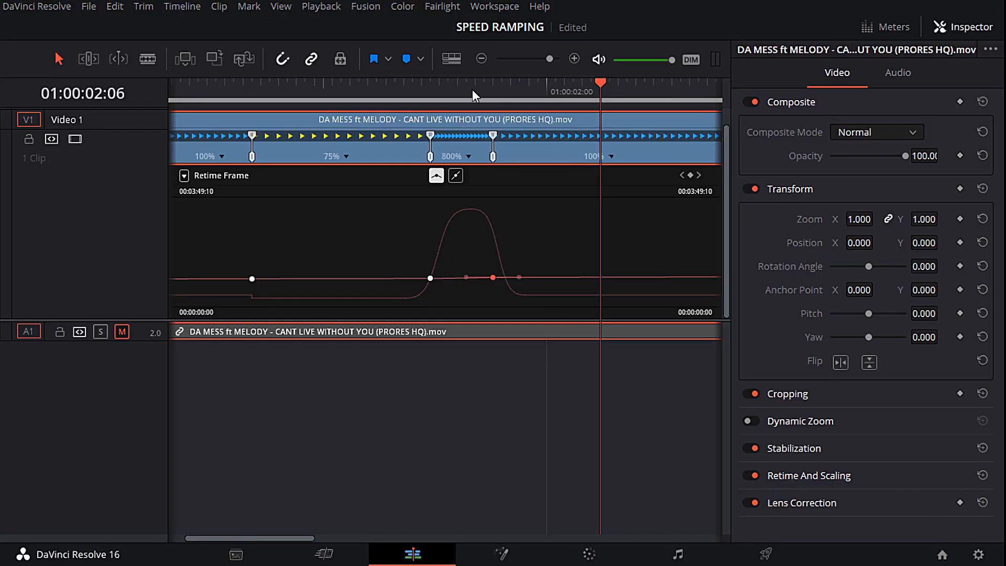
Step: Hide the Retime Curve of the speed-ramped clip on Video 1
drag(554, 58, 539, 57)
right_click(395, 157)
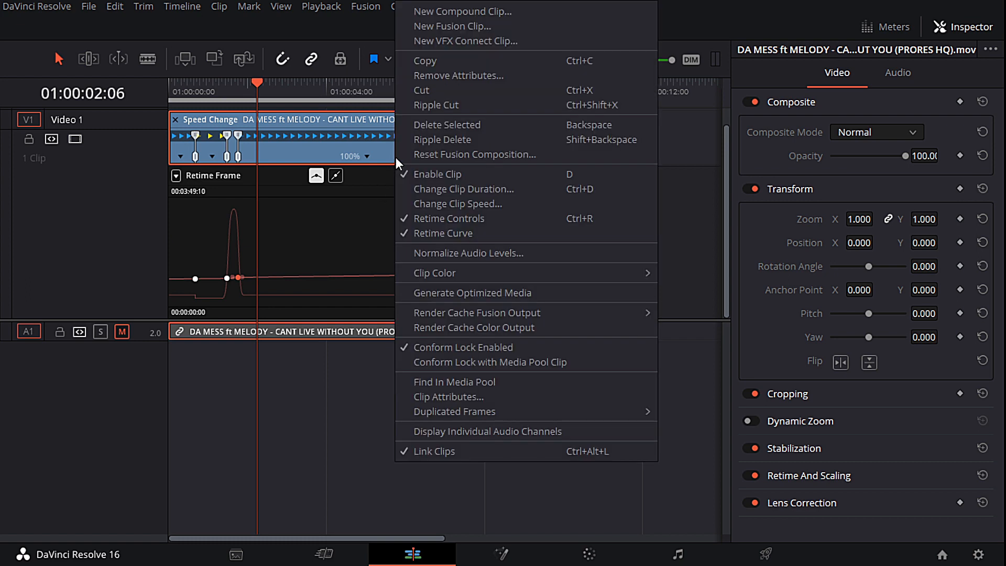
click(436, 230)
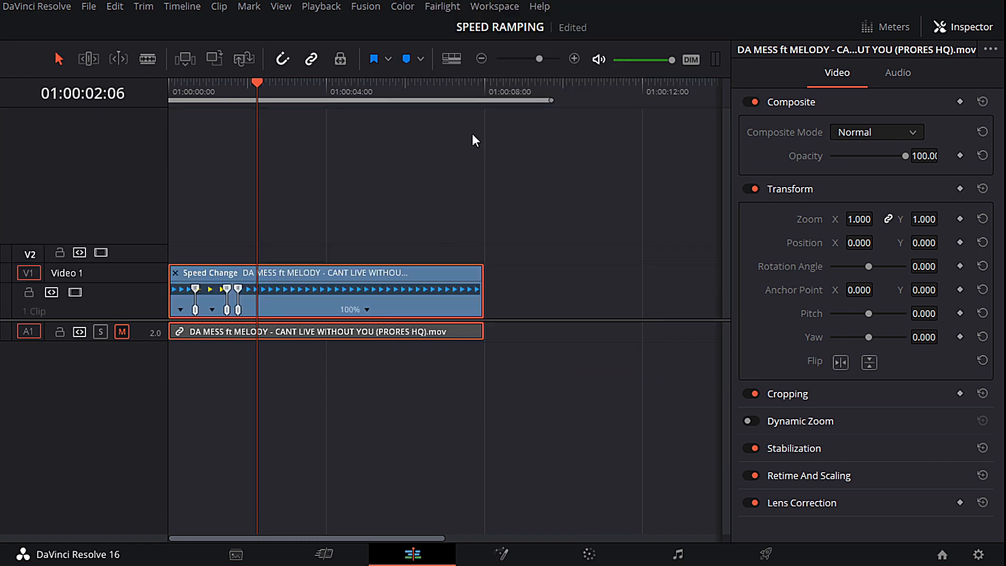